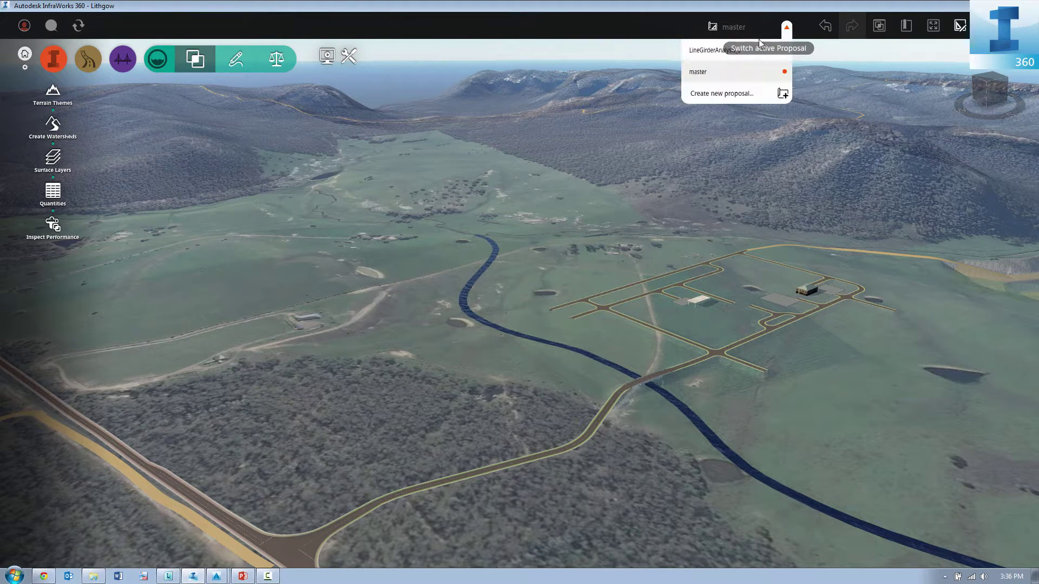
Create a new proposal named Final from the master proposal
{"action": "left_click", "coordinate": [739, 95]}
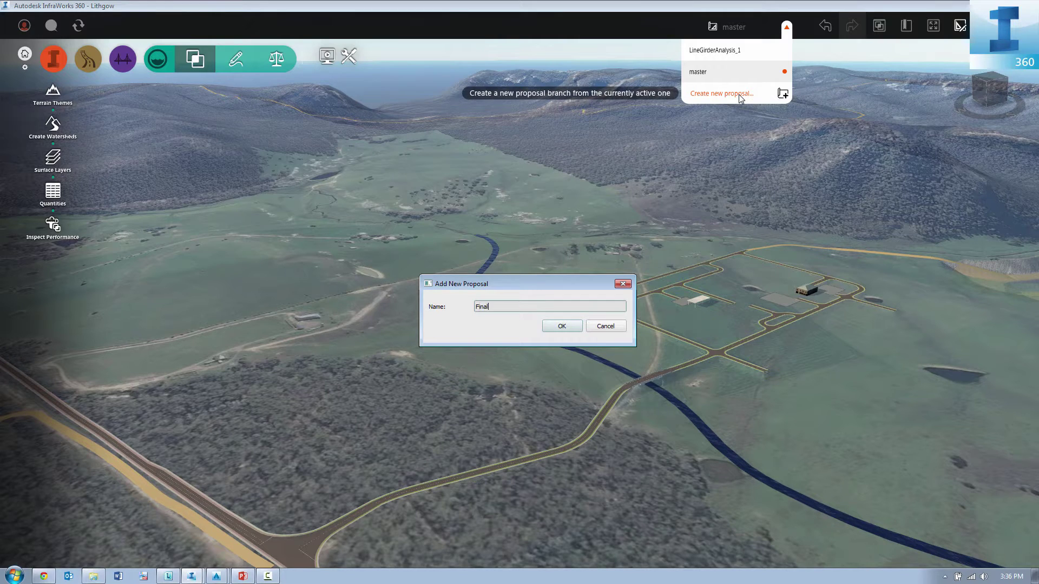
{"action": "key", "text": "Return"}
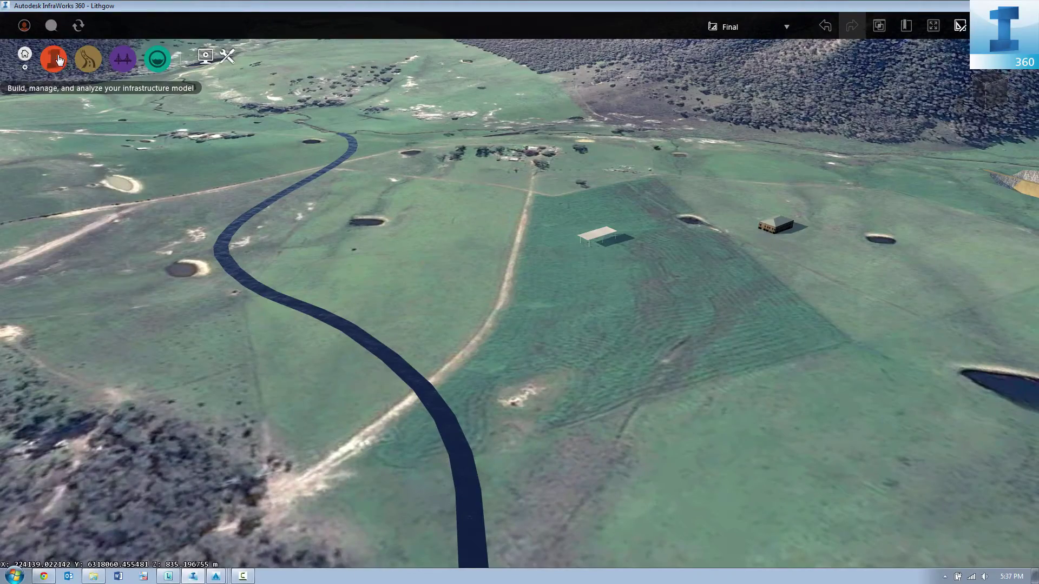
Add the FG surface from S_Final Ground.dwg in the Source Drawings Surfaces folder as an AutoCAD Civil 3D DWG data source
{"action": "mouse_move", "coordinate": [54, 58]}
{"action": "left_click", "coordinate": [92, 62]}
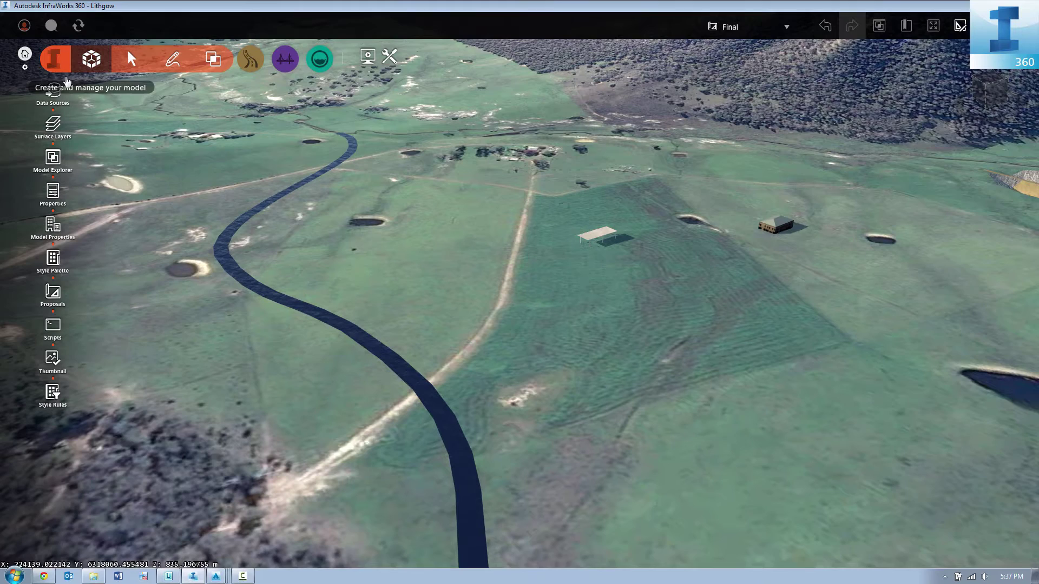
{"action": "left_click", "coordinate": [57, 92]}
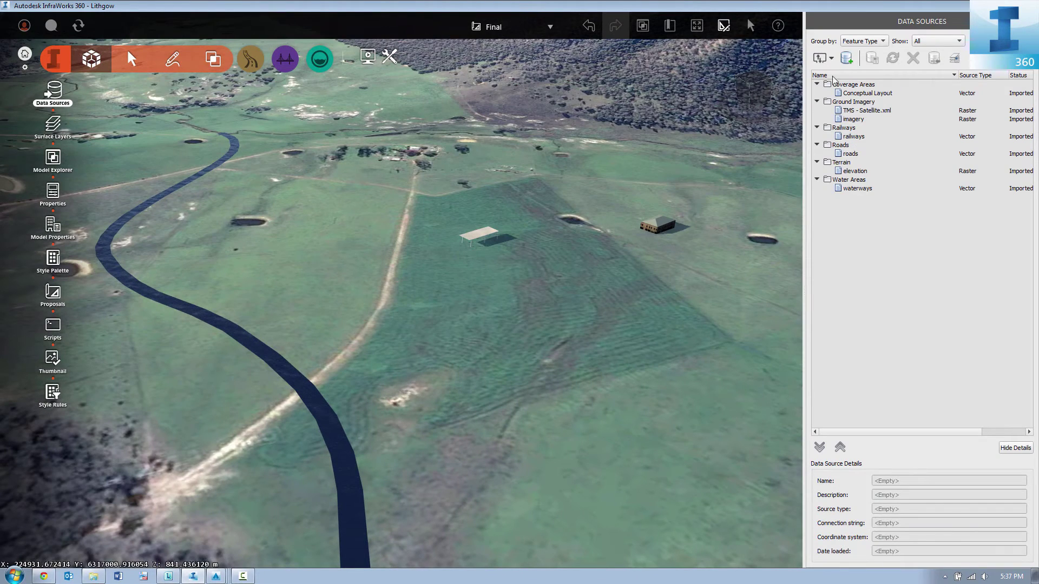
{"action": "left_click", "coordinate": [831, 57]}
{"action": "left_click", "coordinate": [855, 84]}
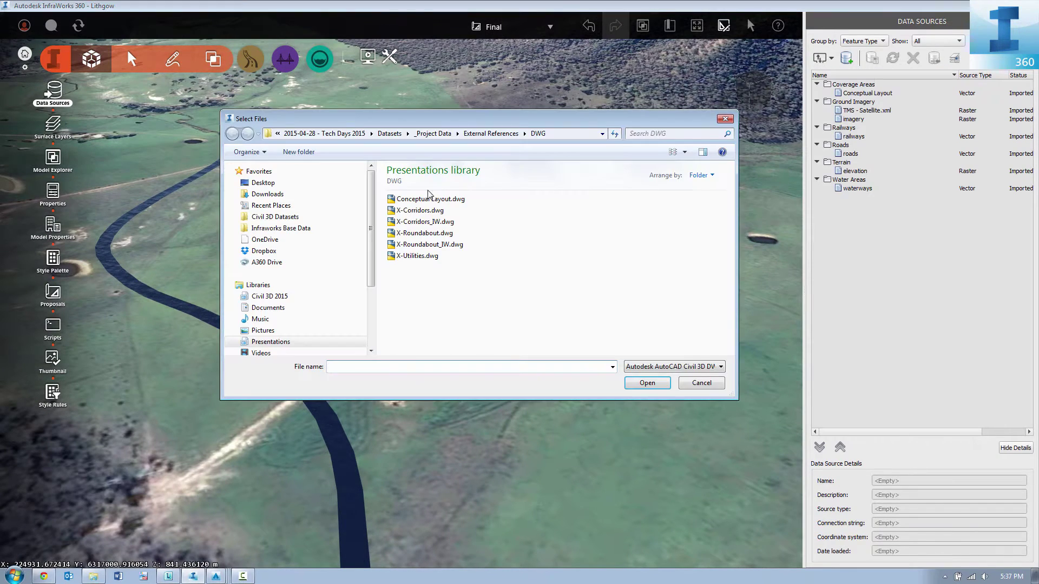
{"action": "left_click", "coordinate": [434, 134]}
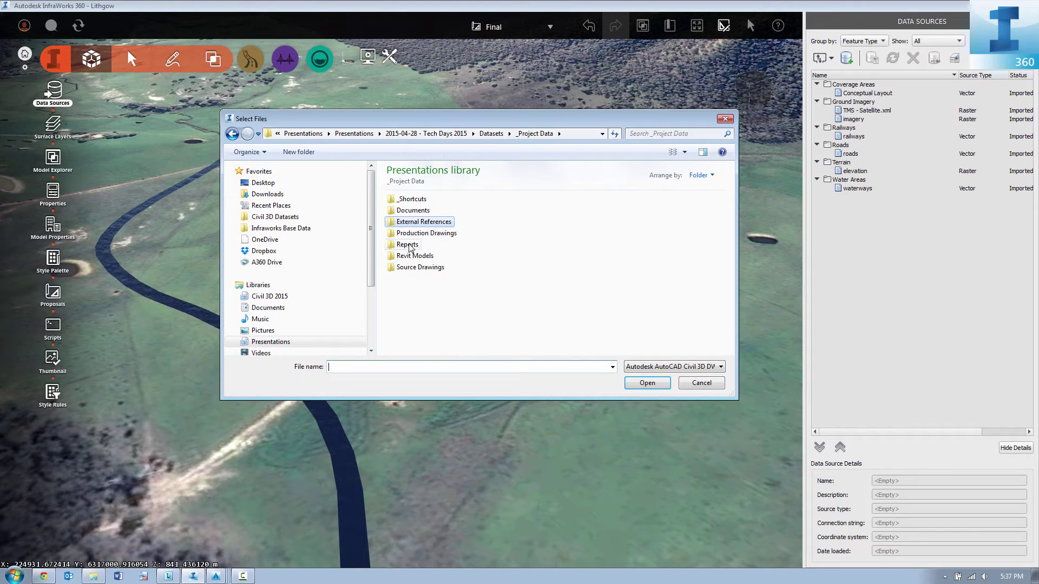
{"action": "double_click", "coordinate": [413, 267]}
{"action": "double_click", "coordinate": [407, 235]}
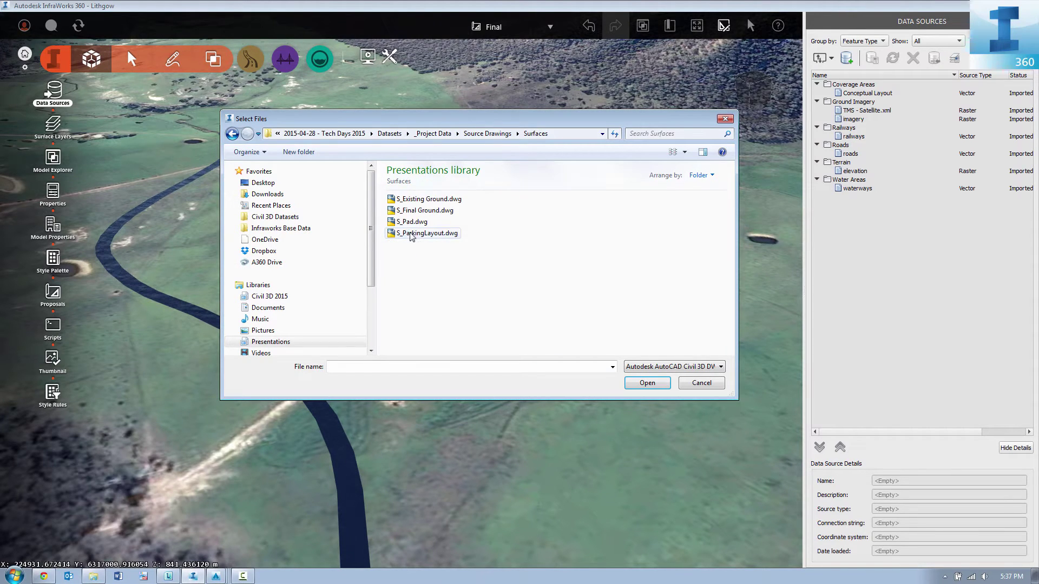
{"action": "left_click", "coordinate": [417, 212]}
{"action": "left_click", "coordinate": [644, 382]}
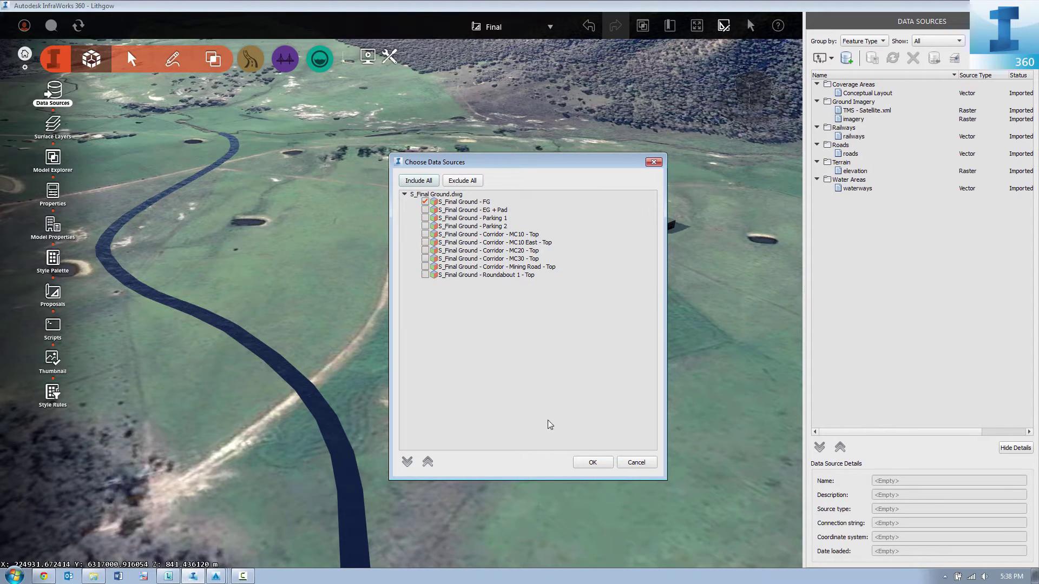
{"action": "left_click", "coordinate": [593, 462]}
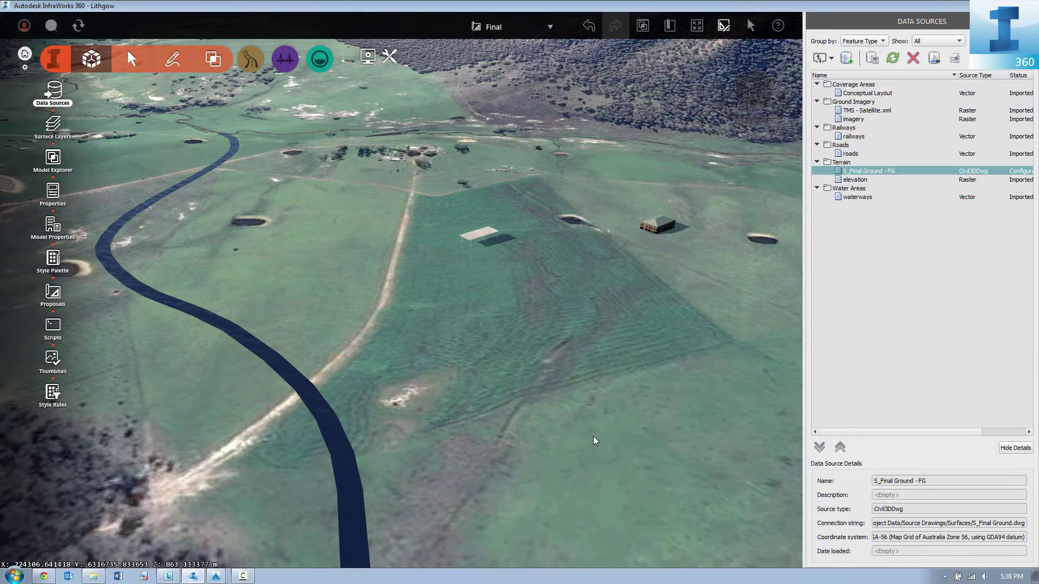
Configure the S_Final Ground - FG terrain source without grid conversion, then import it and refresh the model
{"action": "double_click", "coordinate": [865, 171]}
{"action": "left_click", "coordinate": [415, 123]}
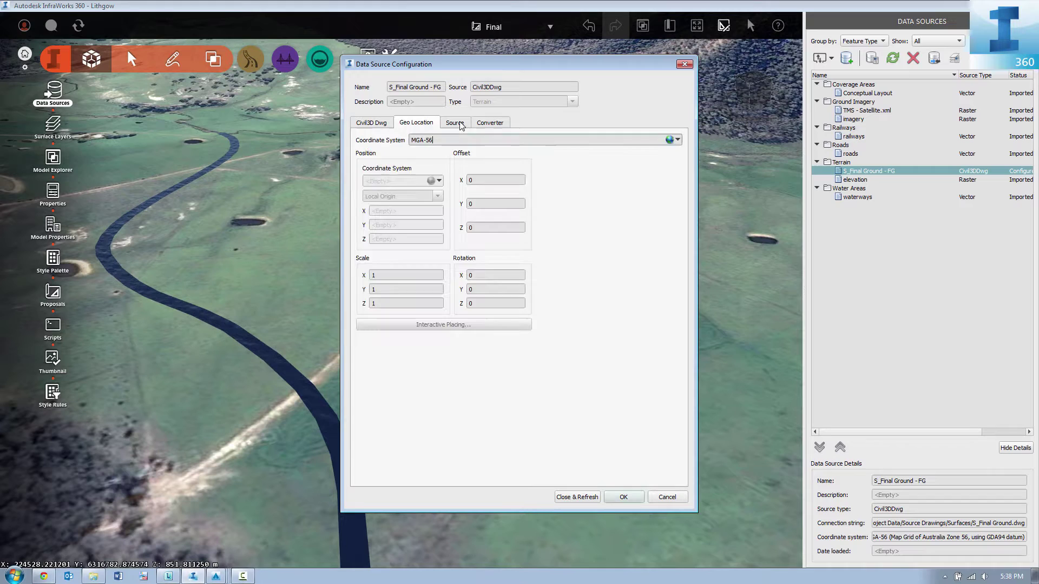
{"action": "left_click", "coordinate": [487, 123]}
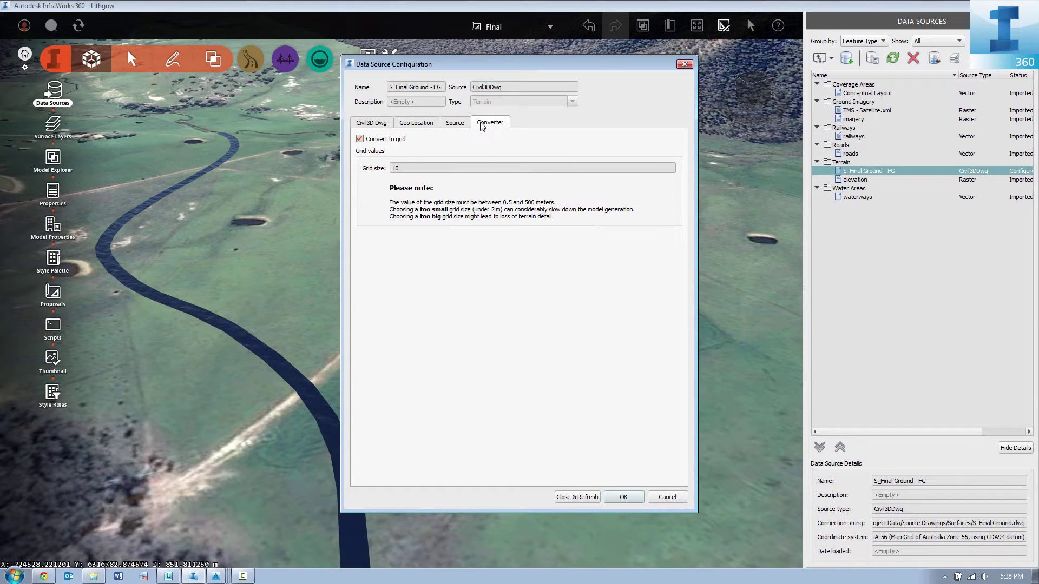
{"action": "left_click", "coordinate": [359, 139]}
{"action": "left_click", "coordinate": [577, 497]}
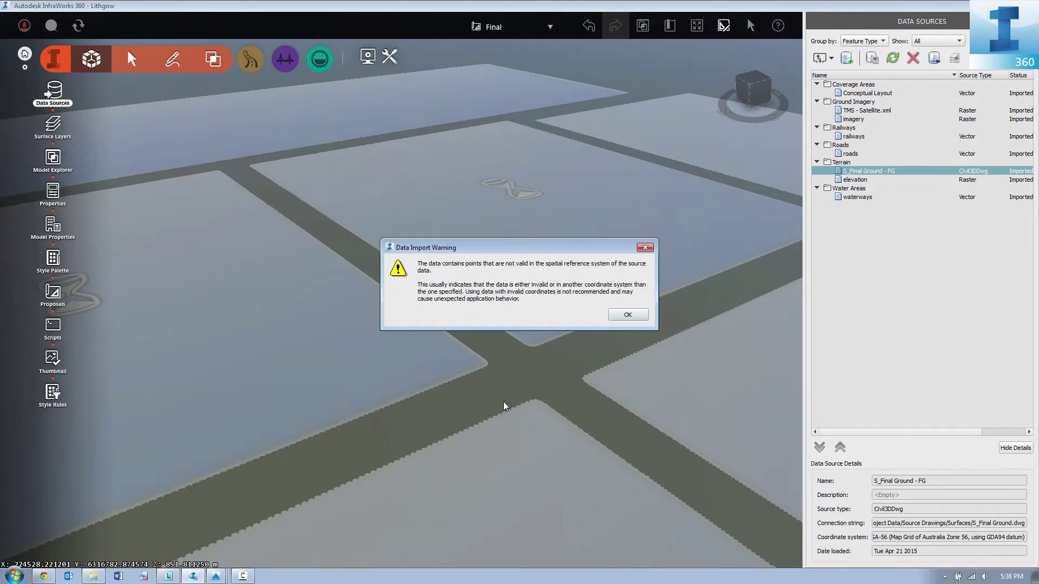
{"action": "left_click", "coordinate": [625, 316]}
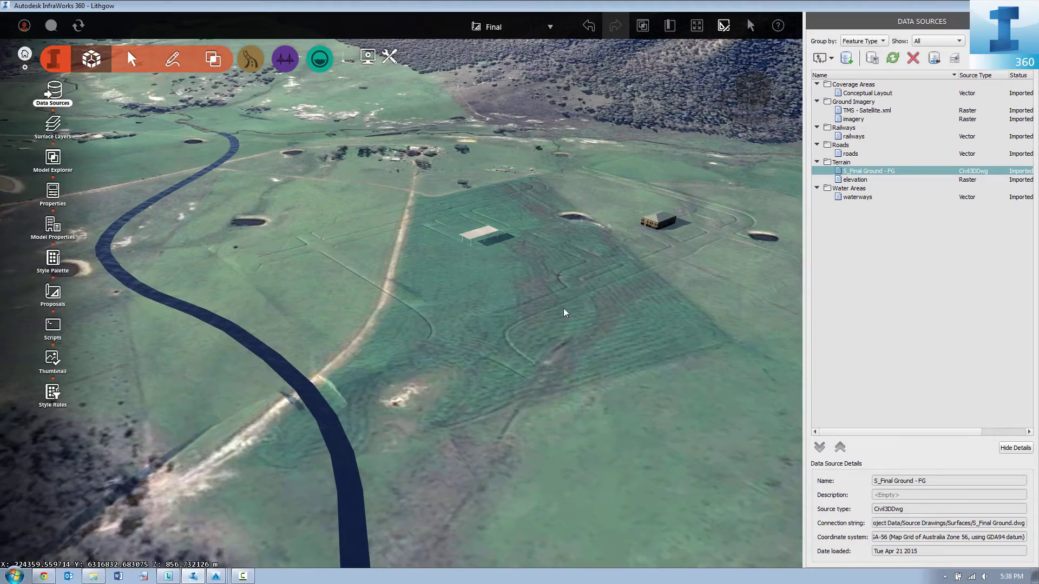
Add X-Corridors_IW.dwg from the External References DWG folder, including its roads, corridor top surfaces and corridor coverages but not EG + Pad
{"action": "scroll", "coordinate": [584, 275], "scroll_direction": "up", "scroll_amount": 5}
{"action": "left_click_drag", "start_coordinate": [424, 318], "coordinate": [476, 298]}
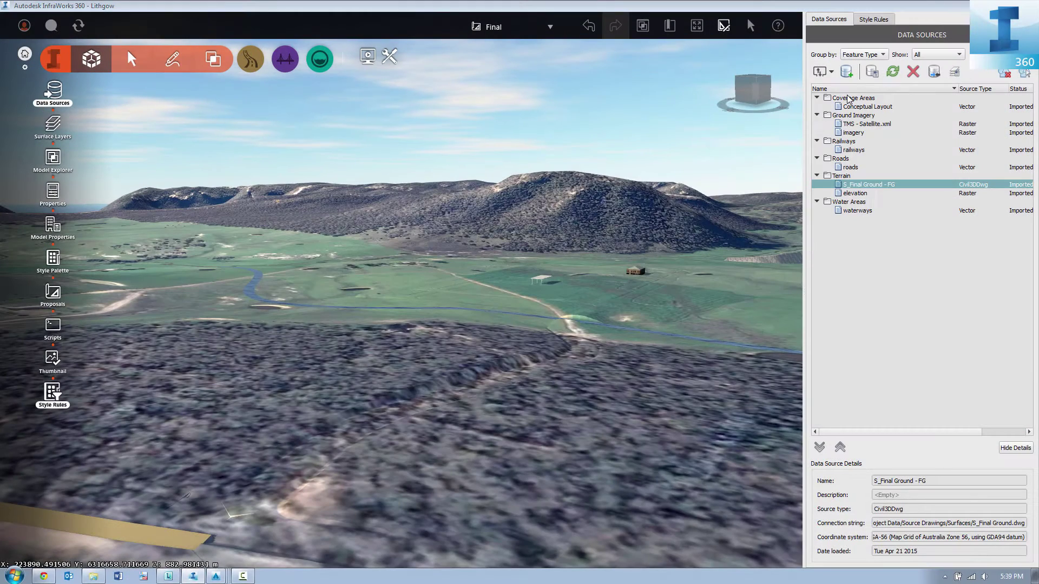
{"action": "left_click", "coordinate": [441, 133]}
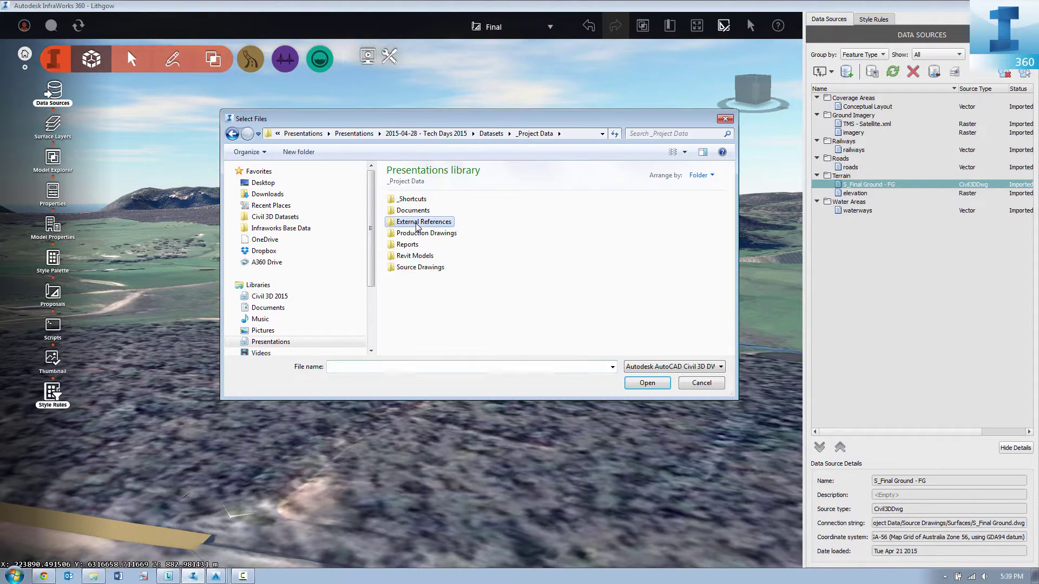
{"action": "double_click", "coordinate": [417, 223]}
{"action": "double_click", "coordinate": [420, 224]}
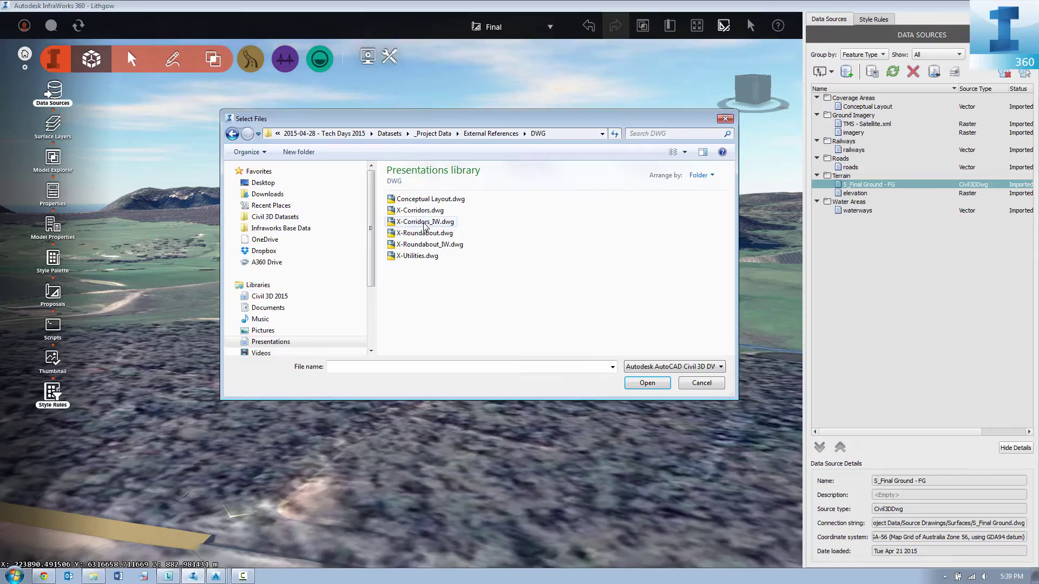
{"action": "double_click", "coordinate": [425, 222]}
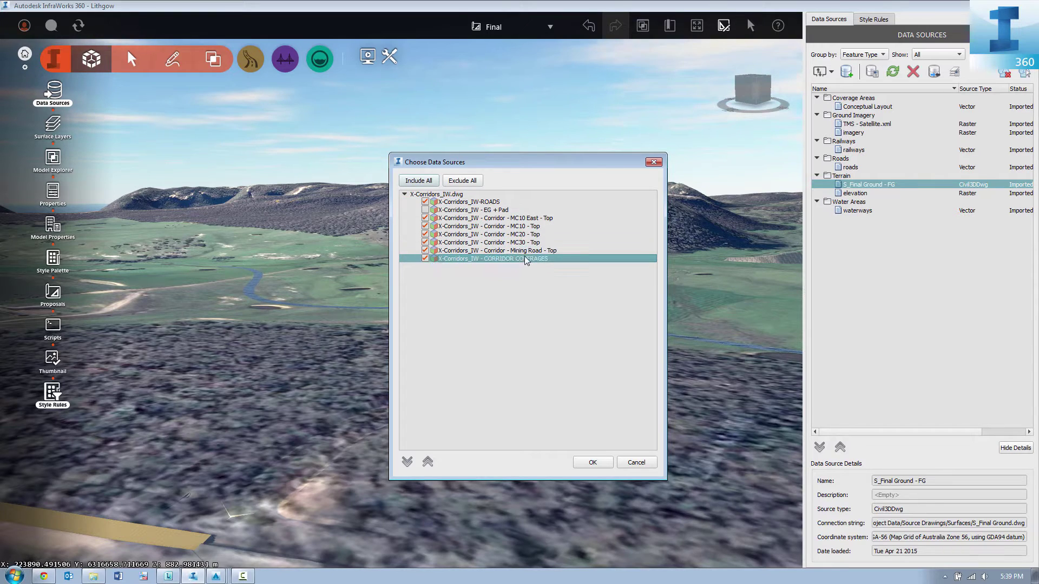
{"action": "left_click", "coordinate": [605, 464]}
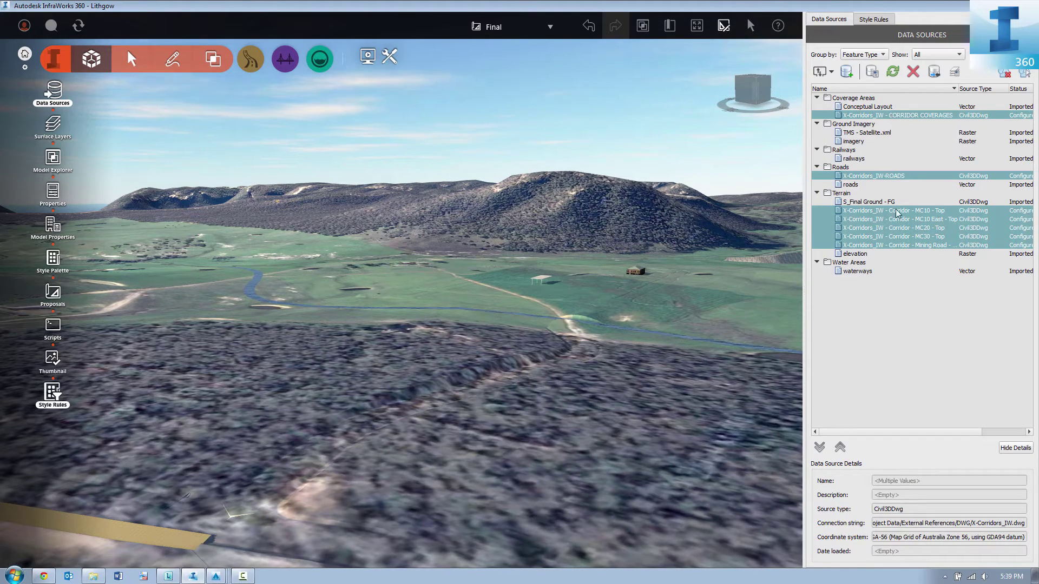
Review the configuration of the X-Corridors_IW - CORRIDOR COVERAGES source, then import it and refresh the model
{"action": "left_click", "coordinate": [890, 116]}
{"action": "left_click", "coordinate": [877, 107]}
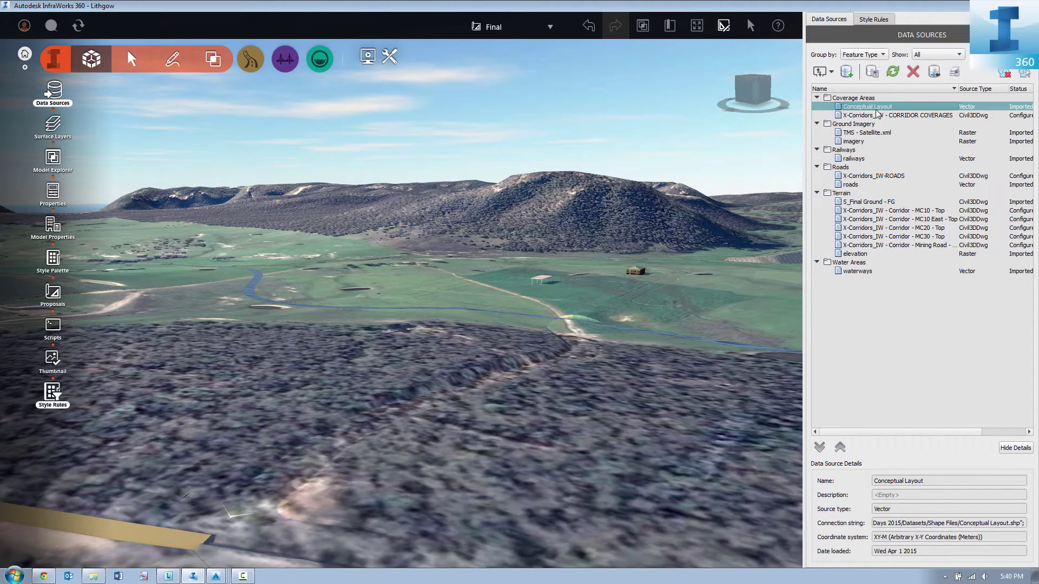
{"action": "left_click", "coordinate": [876, 115]}
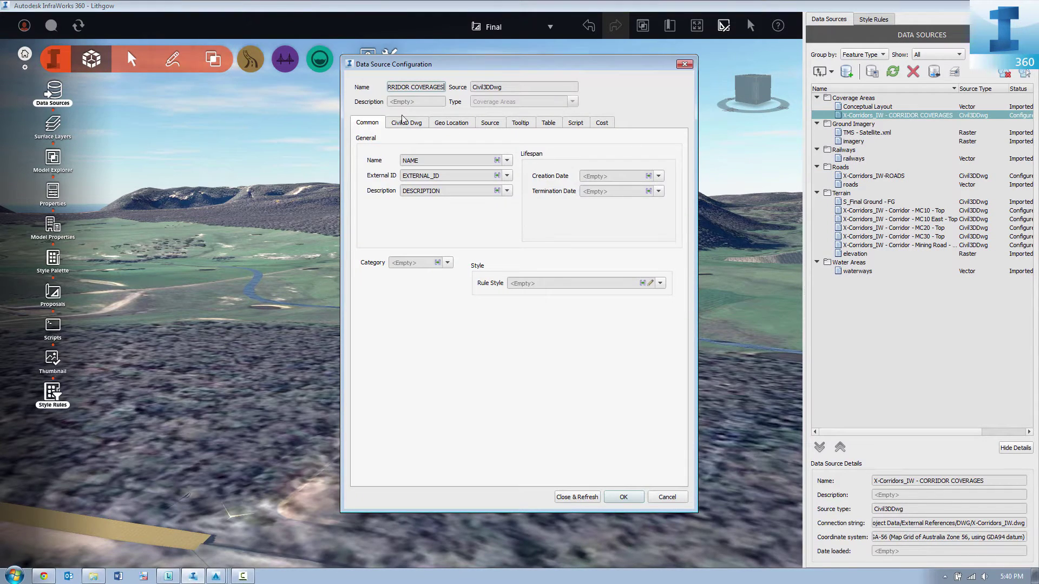
{"action": "left_click", "coordinate": [406, 123]}
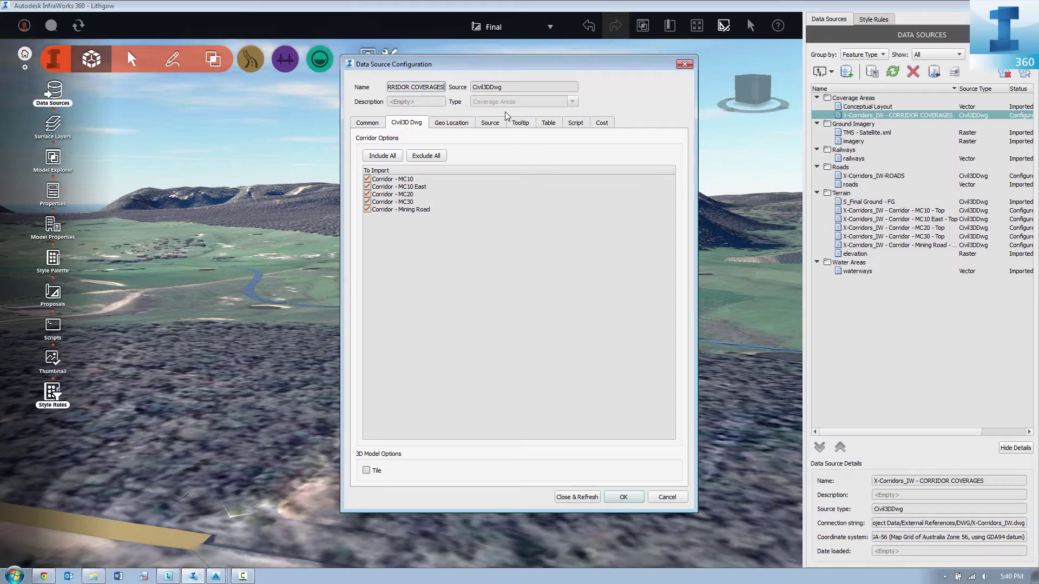
{"action": "left_click", "coordinate": [467, 123]}
{"action": "left_click", "coordinate": [490, 124]}
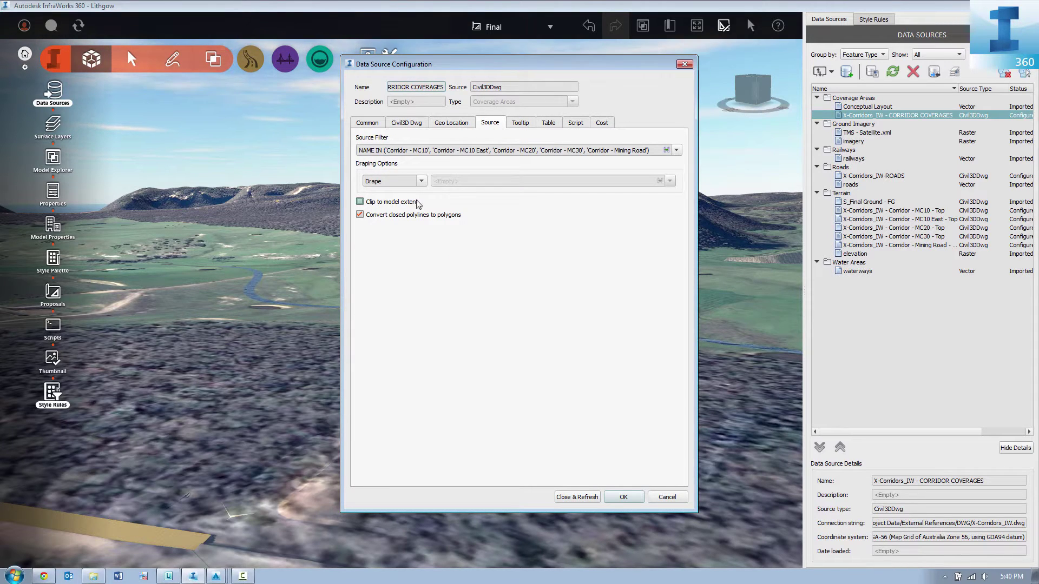
{"action": "left_click", "coordinate": [521, 123]}
{"action": "left_click", "coordinate": [548, 124]}
{"action": "left_click", "coordinate": [576, 124]}
{"action": "left_click", "coordinate": [602, 124]}
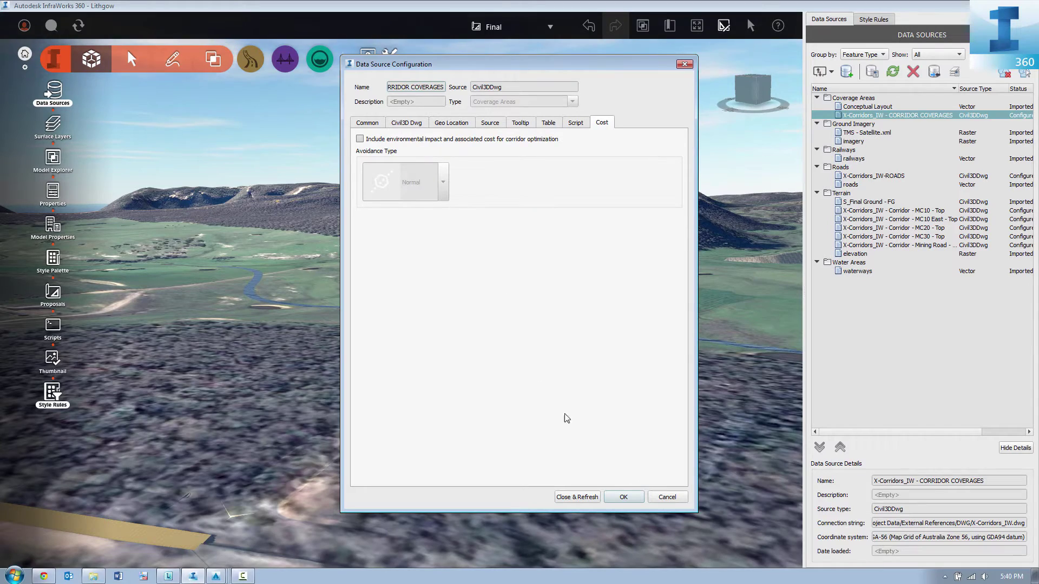
{"action": "left_click", "coordinate": [576, 497]}
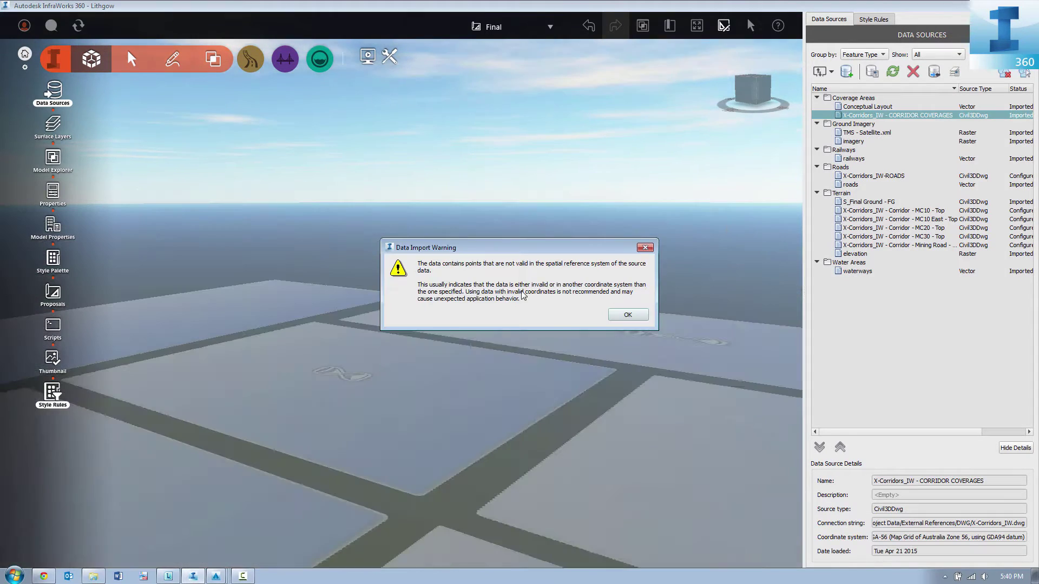
{"action": "left_click", "coordinate": [631, 318]}
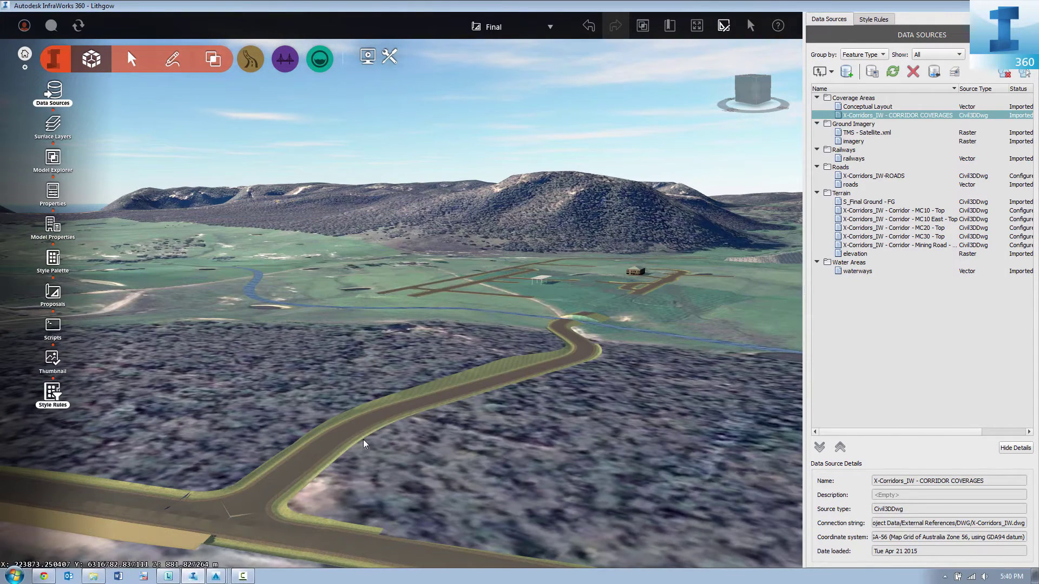
Examine the imported corridor coverages along the access road, around the site buildings and at the intersections
{"action": "scroll", "coordinate": [352, 454], "scroll_direction": "up", "scroll_amount": 4}
{"action": "left_click_drag", "start_coordinate": [349, 456], "coordinate": [503, 448]}
{"action": "middle_click_drag", "start_coordinate": [731, 357], "coordinate": [540, 401]}
{"action": "middle_click_drag", "start_coordinate": [533, 310], "coordinate": [534, 397]}
{"action": "middle_click_drag", "start_coordinate": [622, 318], "coordinate": [575, 420]}
{"action": "middle_click_drag", "start_coordinate": [599, 351], "coordinate": [572, 420]}
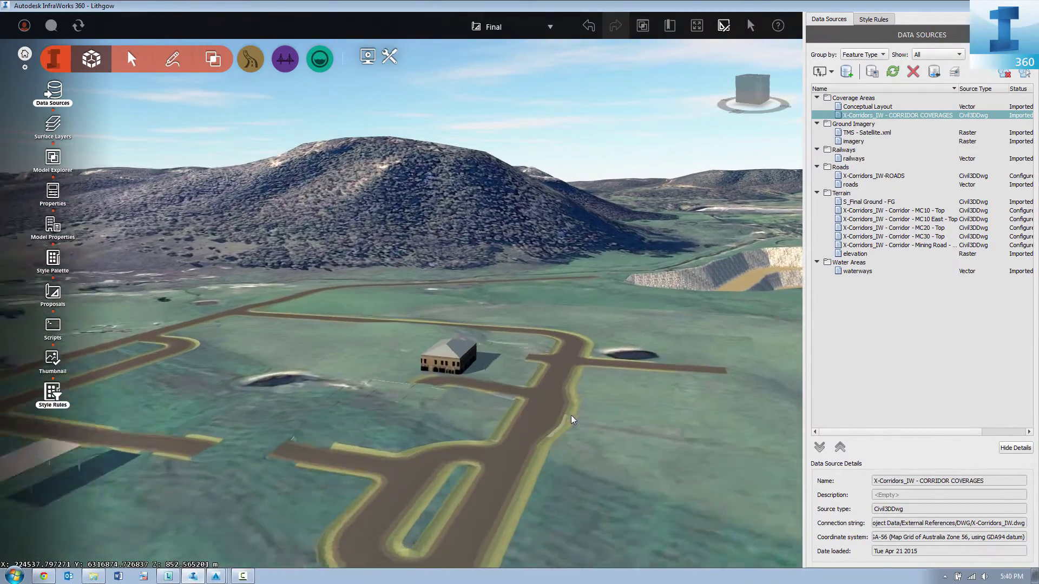
{"action": "middle_click_drag", "start_coordinate": [546, 379], "coordinate": [529, 461]}
{"action": "left_click_drag", "start_coordinate": [529, 461], "coordinate": [457, 362]}
{"action": "middle_click_drag", "start_coordinate": [458, 424], "coordinate": [460, 383]}
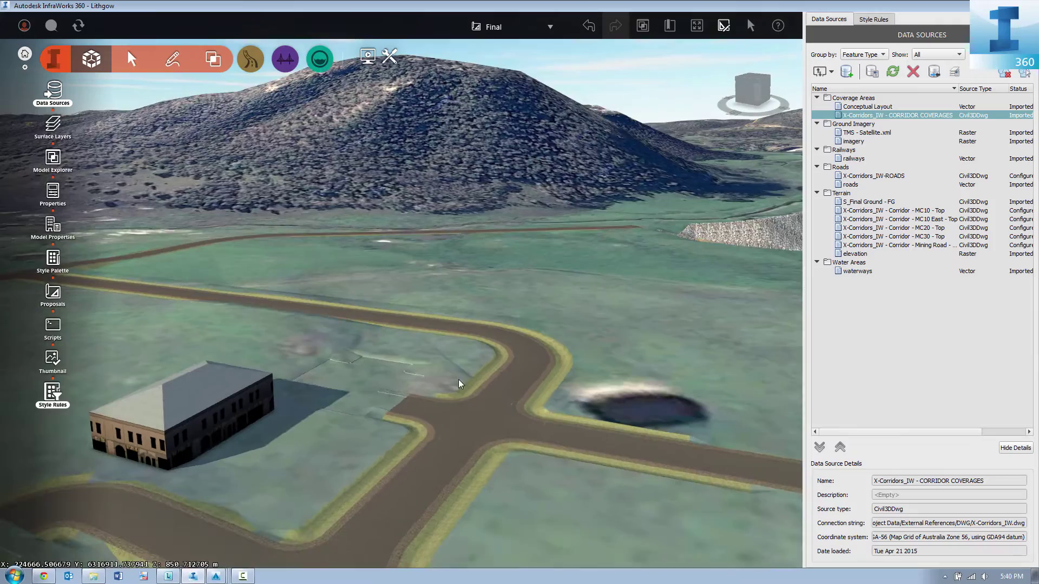
{"action": "middle_click_drag", "start_coordinate": [312, 422], "coordinate": [316, 362]}
{"action": "scroll", "coordinate": [287, 311], "scroll_direction": "down", "scroll_amount": 2}
{"action": "scroll", "coordinate": [287, 311], "scroll_direction": "down", "scroll_amount": 4}
{"action": "left_click_drag", "start_coordinate": [209, 355], "coordinate": [178, 357]}
{"action": "scroll", "coordinate": [379, 356], "scroll_direction": "up", "scroll_amount": 1}
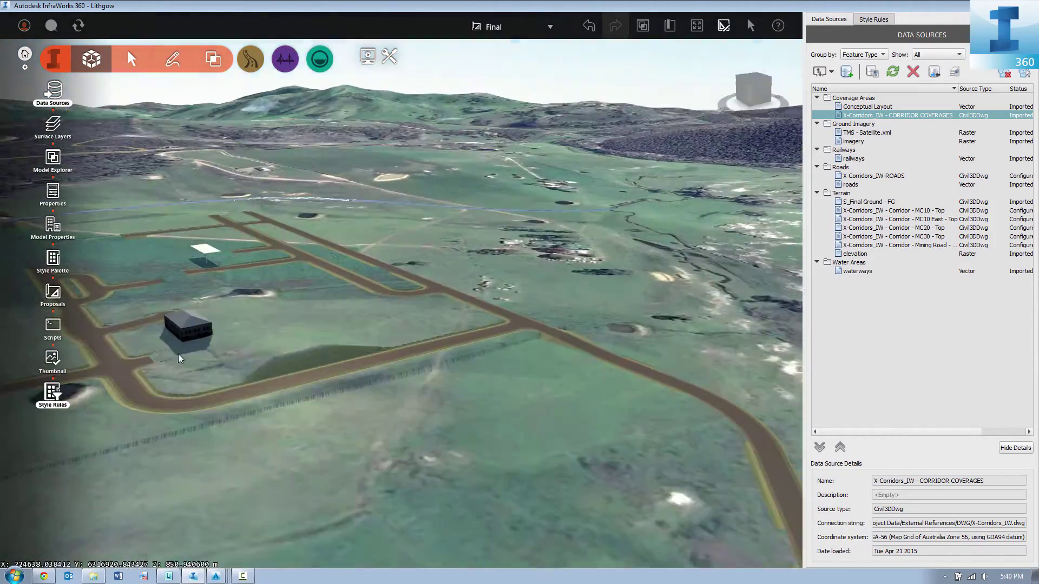
{"action": "middle_click_drag", "start_coordinate": [179, 357], "coordinate": [303, 368]}
{"action": "middle_click_drag", "start_coordinate": [254, 295], "coordinate": [361, 316]}
{"action": "left_click_drag", "start_coordinate": [361, 316], "coordinate": [677, 383]}
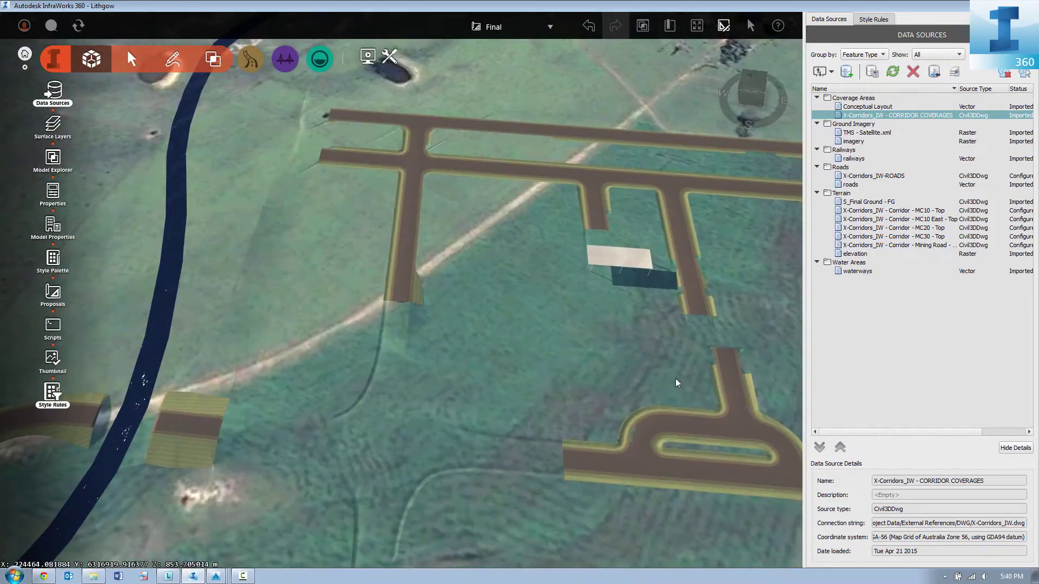
{"action": "middle_click_drag", "start_coordinate": [677, 383], "coordinate": [325, 254]}
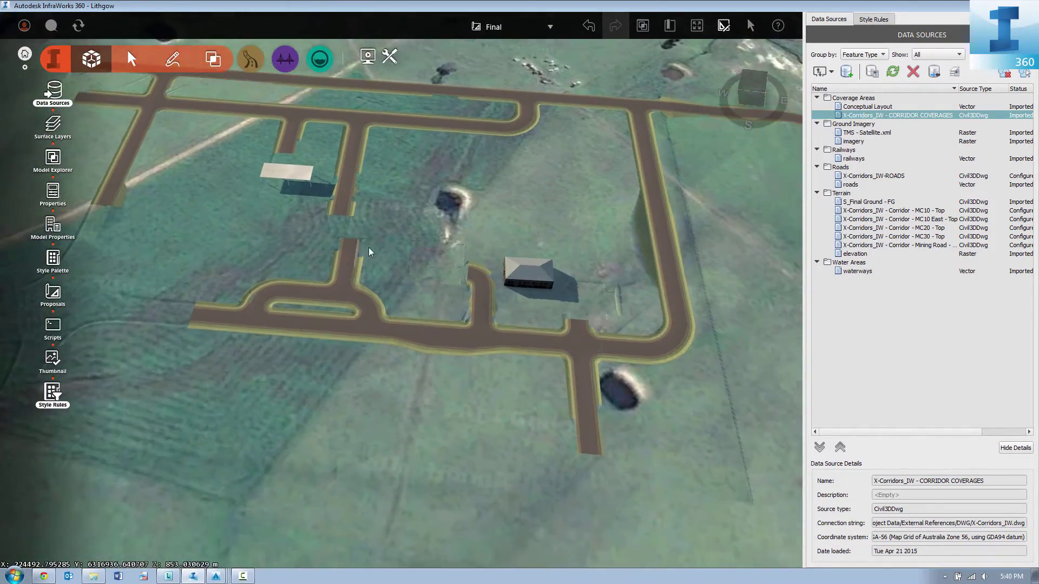
{"action": "scroll", "coordinate": [382, 261], "scroll_direction": "down", "scroll_amount": 5}
{"action": "middle_click_drag", "start_coordinate": [515, 275], "coordinate": [452, 246]}
Configure the X-Corridors_IW-ROADS source to import only the MC10 road, then refresh the model
{"action": "left_click", "coordinate": [879, 203]}
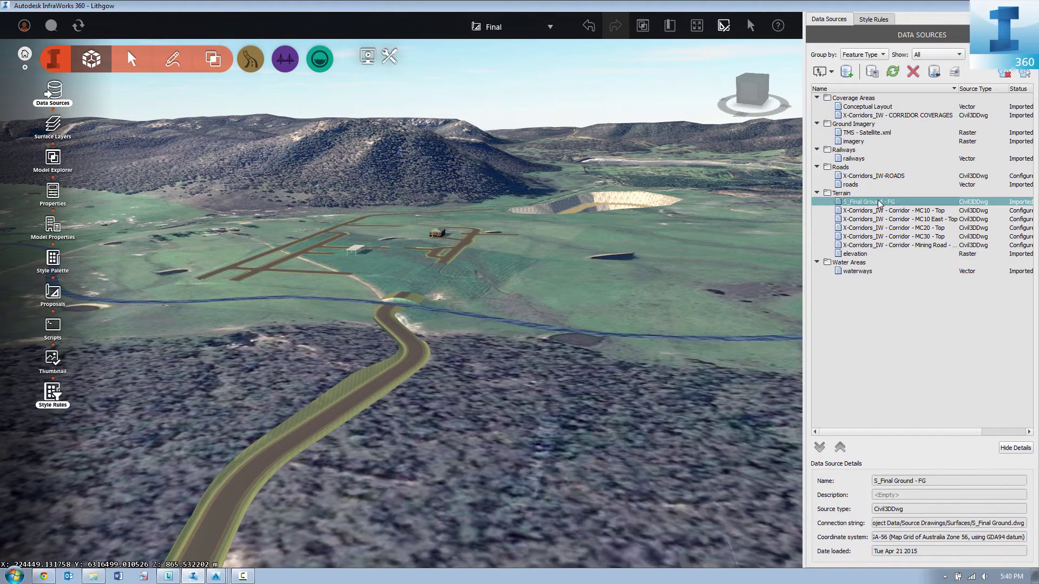
{"action": "double_click", "coordinate": [866, 176]}
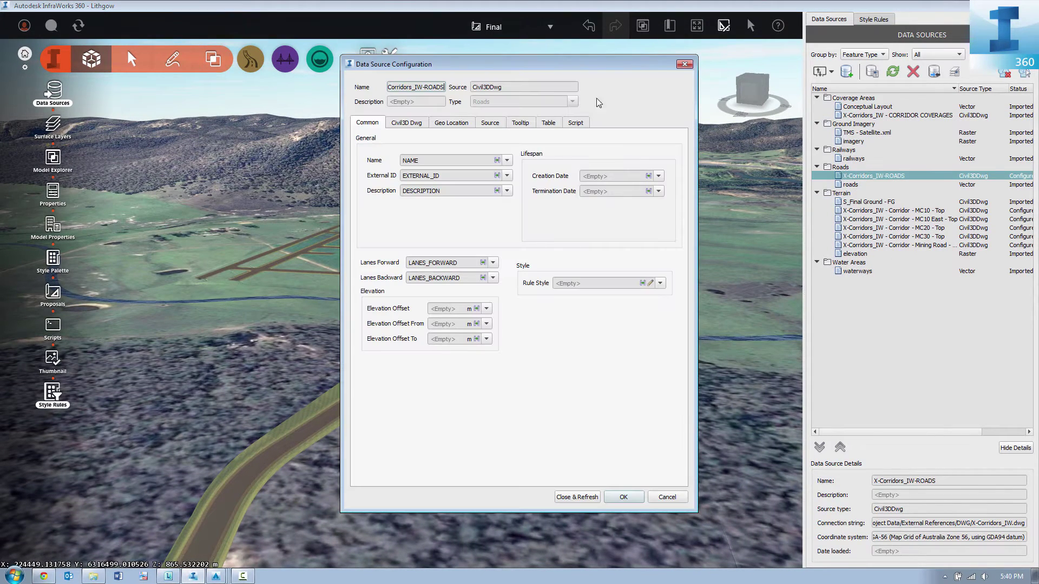
{"action": "left_click", "coordinate": [403, 124]}
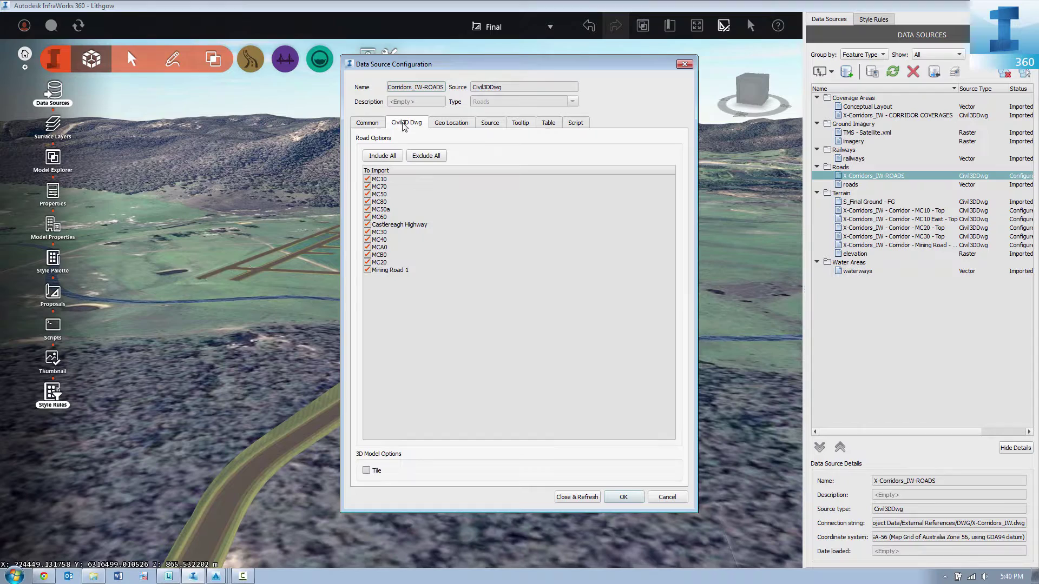
{"action": "left_click", "coordinate": [367, 180]}
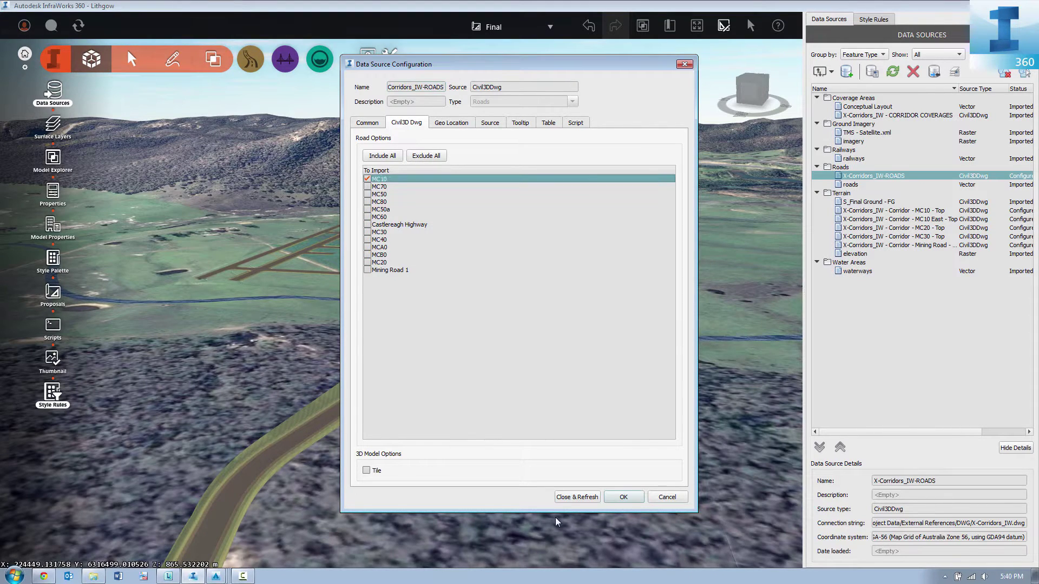
{"action": "left_click", "coordinate": [589, 498]}
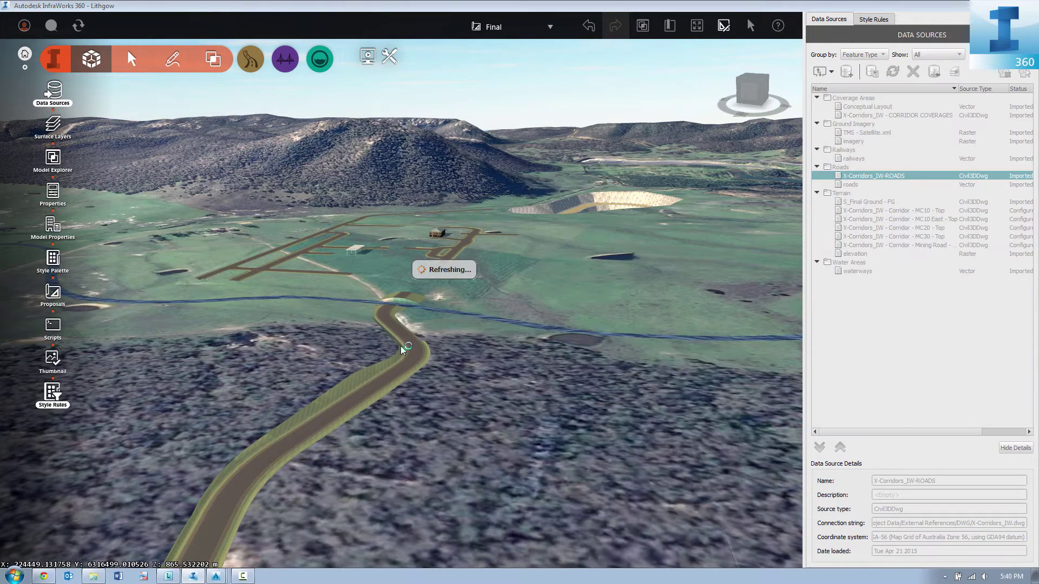
{"action": "scroll", "coordinate": [422, 399], "scroll_direction": "up", "scroll_amount": 8}
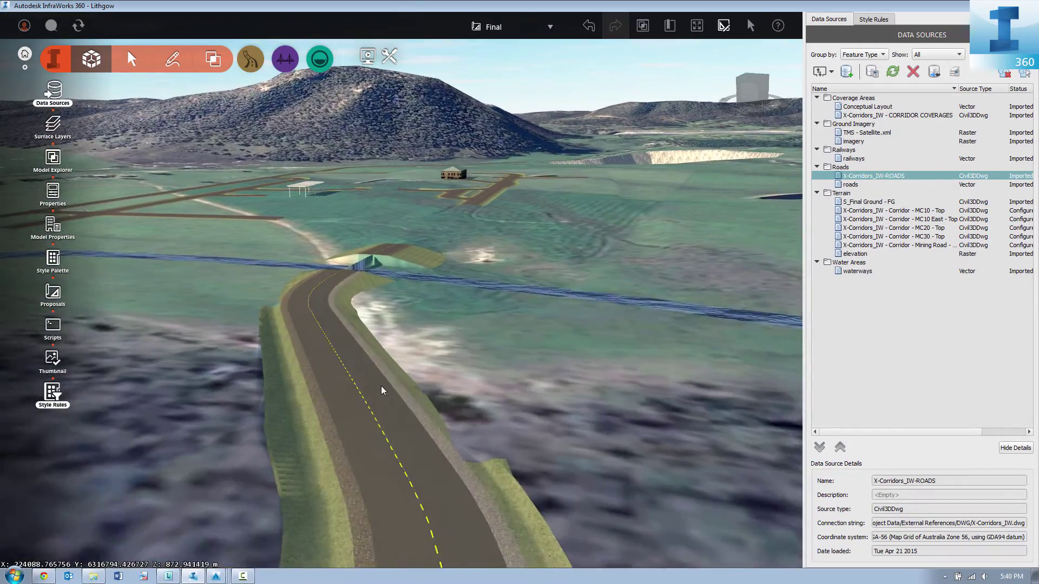
{"action": "scroll", "coordinate": [387, 398], "scroll_direction": "down", "scroll_amount": 3}
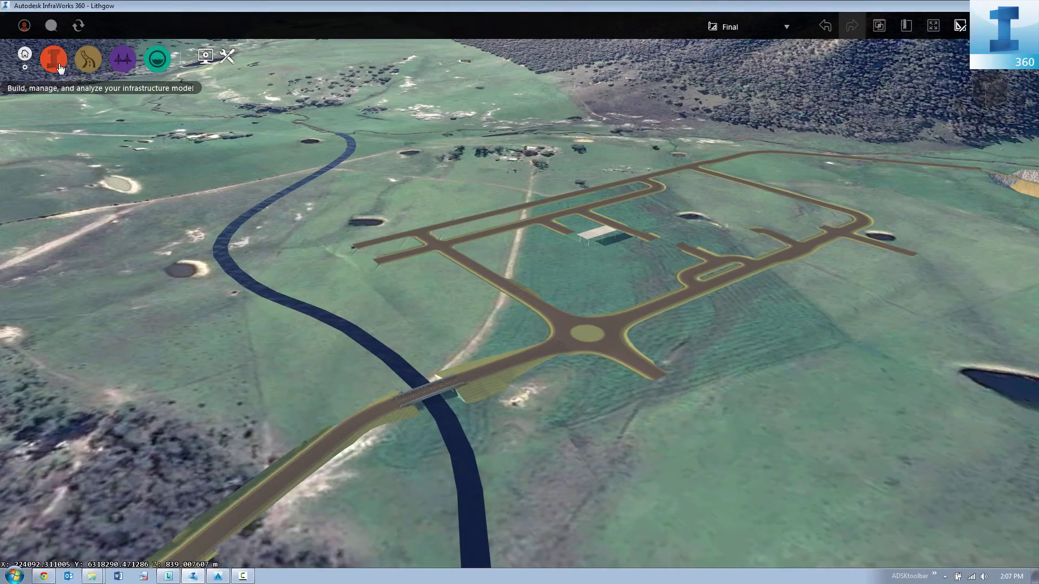
Add the SDF data sources C-Hardstand, C-Linemarking, C-Roadway and C-Vegetation from the External References Coverage folder
{"action": "left_click", "coordinate": [53, 59]}
{"action": "left_click", "coordinate": [52, 92]}
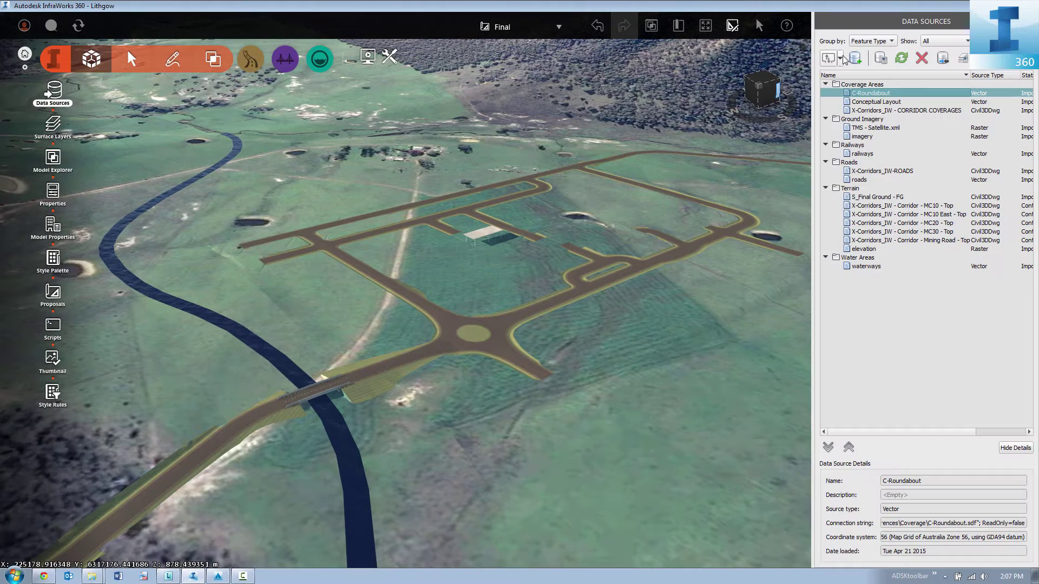
{"action": "left_click", "coordinate": [840, 58]}
{"action": "left_click", "coordinate": [839, 200]}
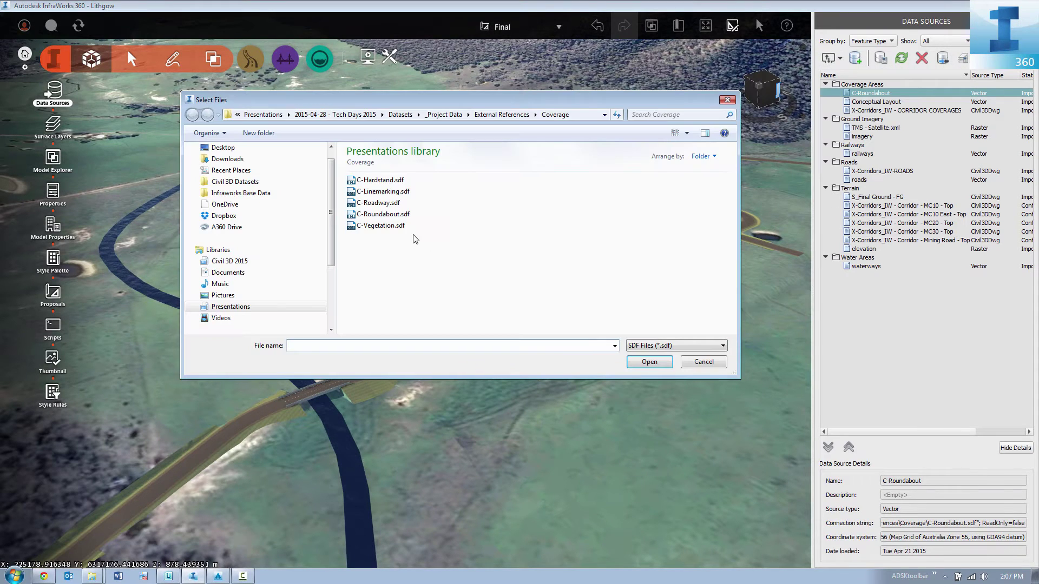
{"action": "left_click", "coordinate": [380, 180]}
{"action": "left_click", "coordinate": [383, 192], "text": "ctrl"}
{"action": "left_click", "coordinate": [378, 202], "text": "ctrl"}
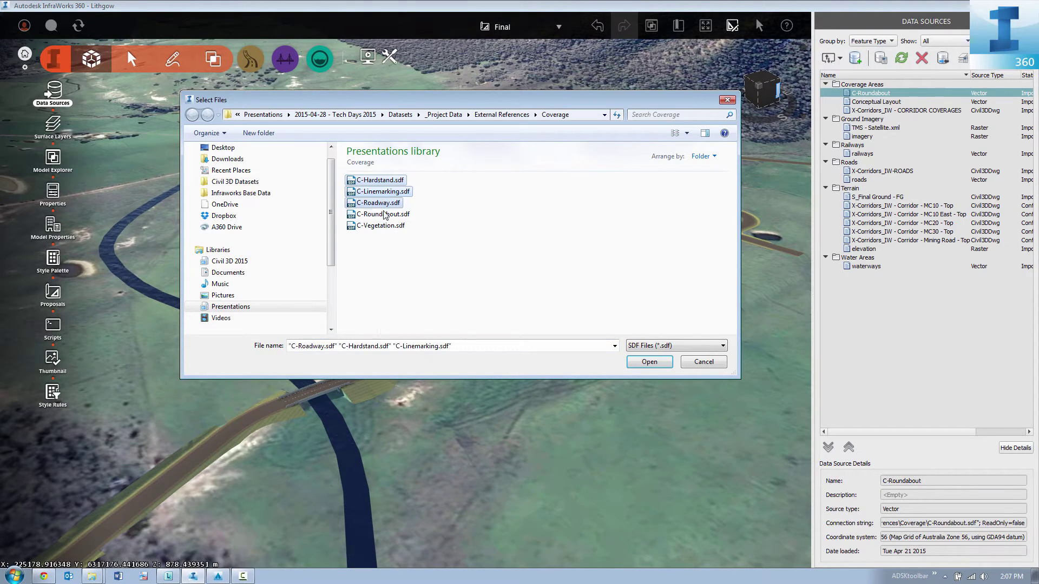
{"action": "left_click", "coordinate": [381, 226], "text": "ctrl"}
{"action": "left_click", "coordinate": [641, 361]}
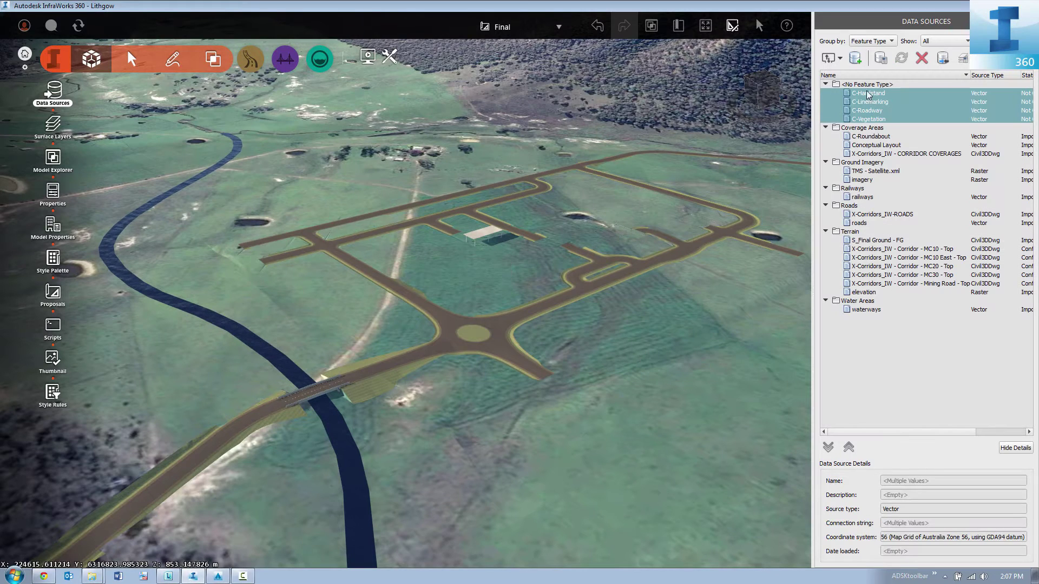
Configure the C-Roadway source as Coverage Areas with LAYER as its External ID, then import it and refresh the model
{"action": "left_click", "coordinate": [880, 110]}
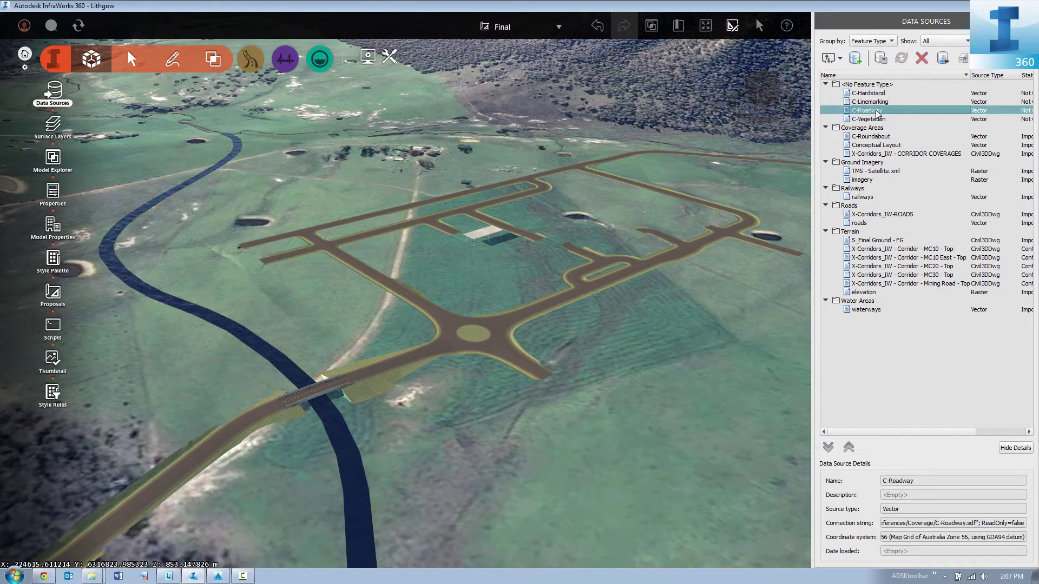
{"action": "double_click", "coordinate": [876, 111]}
{"action": "left_click", "coordinate": [572, 101]}
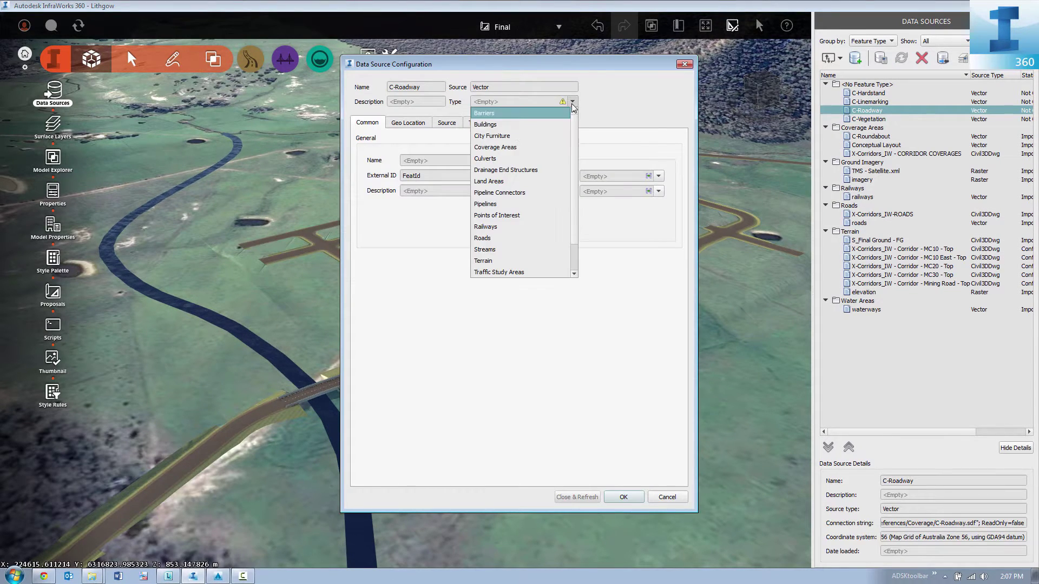
{"action": "left_click", "coordinate": [497, 145]}
{"action": "left_click", "coordinate": [507, 176]}
{"action": "left_click", "coordinate": [409, 210]}
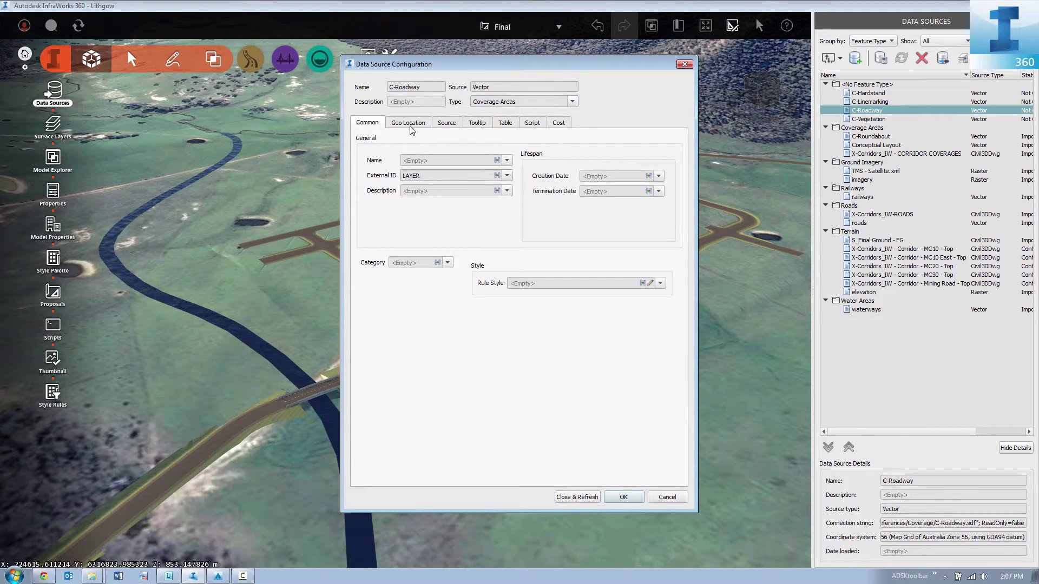
{"action": "left_click", "coordinate": [411, 124]}
{"action": "left_click", "coordinate": [447, 123]}
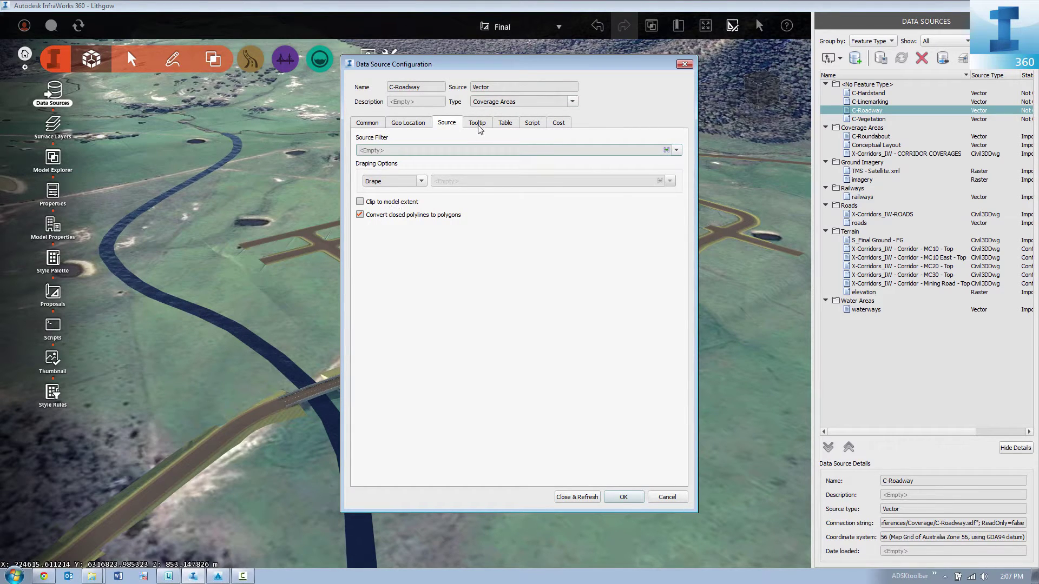
{"action": "left_click", "coordinate": [512, 124]}
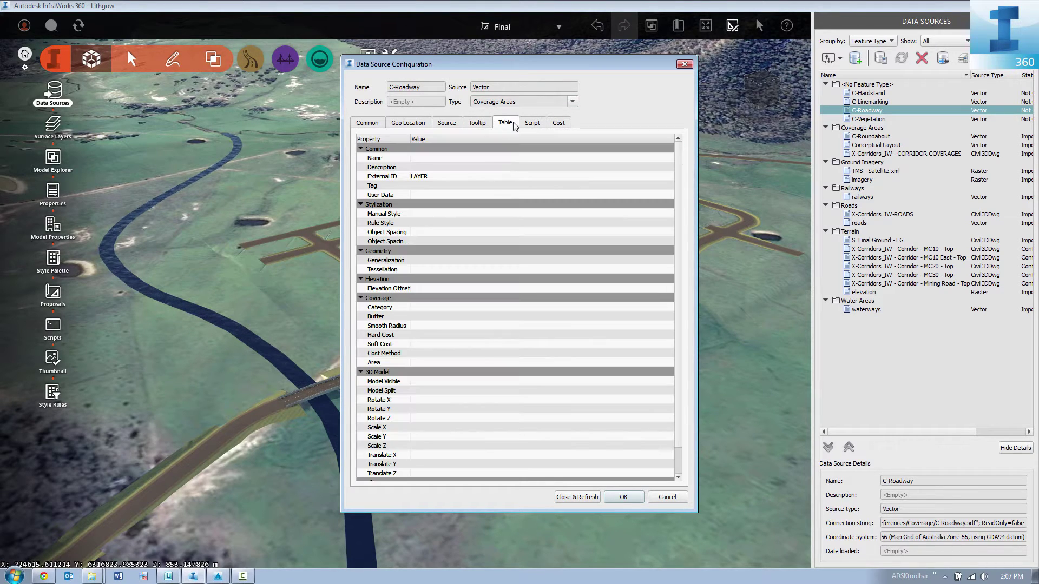
{"action": "left_click", "coordinate": [578, 498]}
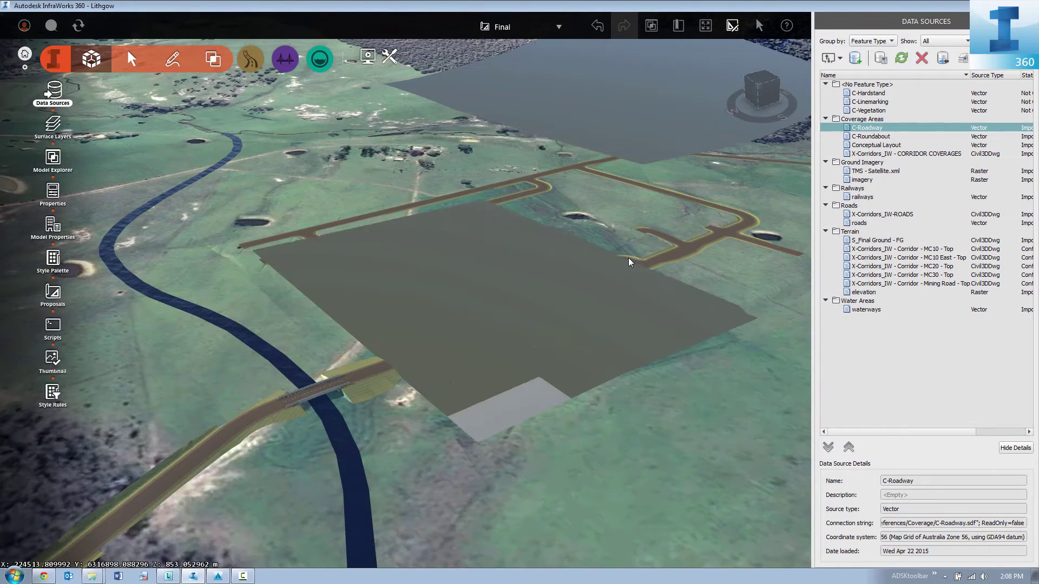
Select the new C-Roadway coverage at the end of the short side road and open its properties to check the External ID
{"action": "scroll", "coordinate": [619, 232], "scroll_direction": "up", "scroll_amount": 3}
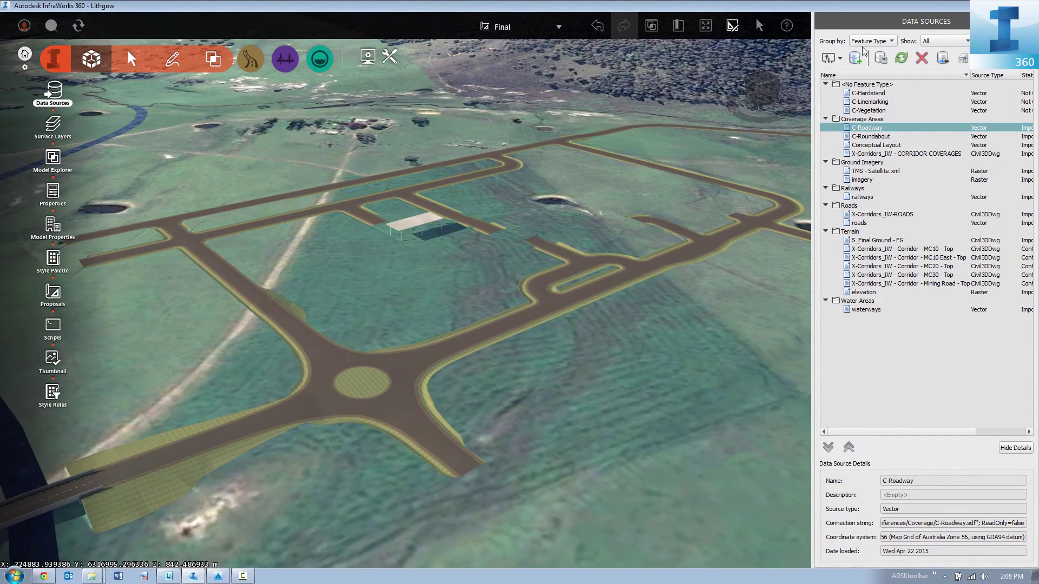
{"action": "double_click", "coordinate": [610, 221]}
{"action": "scroll", "coordinate": [610, 227], "scroll_direction": "up", "scroll_amount": 5}
{"action": "middle_click_drag", "start_coordinate": [608, 252], "coordinate": [611, 395]}
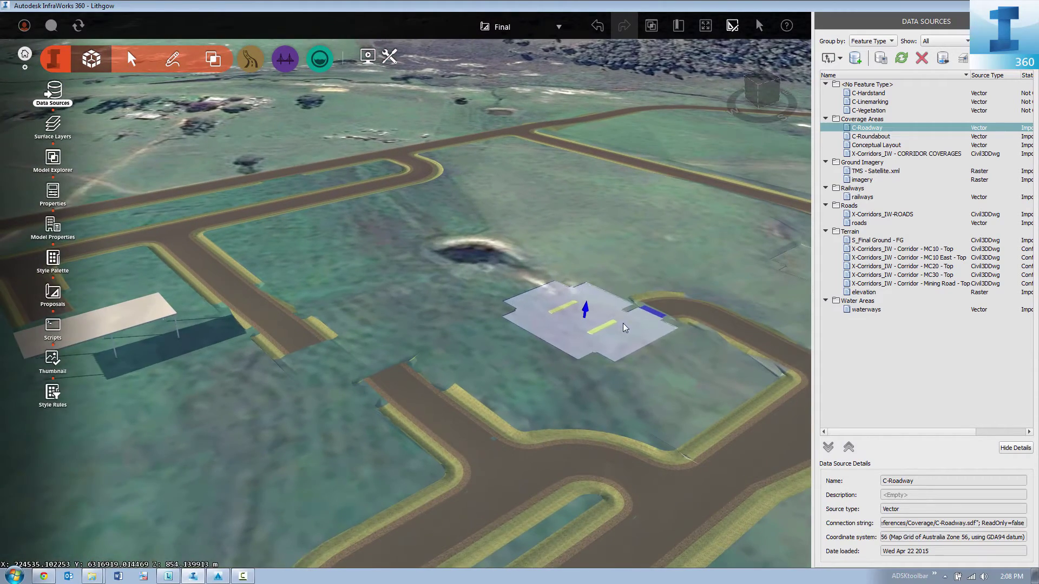
{"action": "right_click", "coordinate": [623, 324]}
{"action": "left_click", "coordinate": [647, 328]}
{"action": "right_click", "coordinate": [564, 308]}
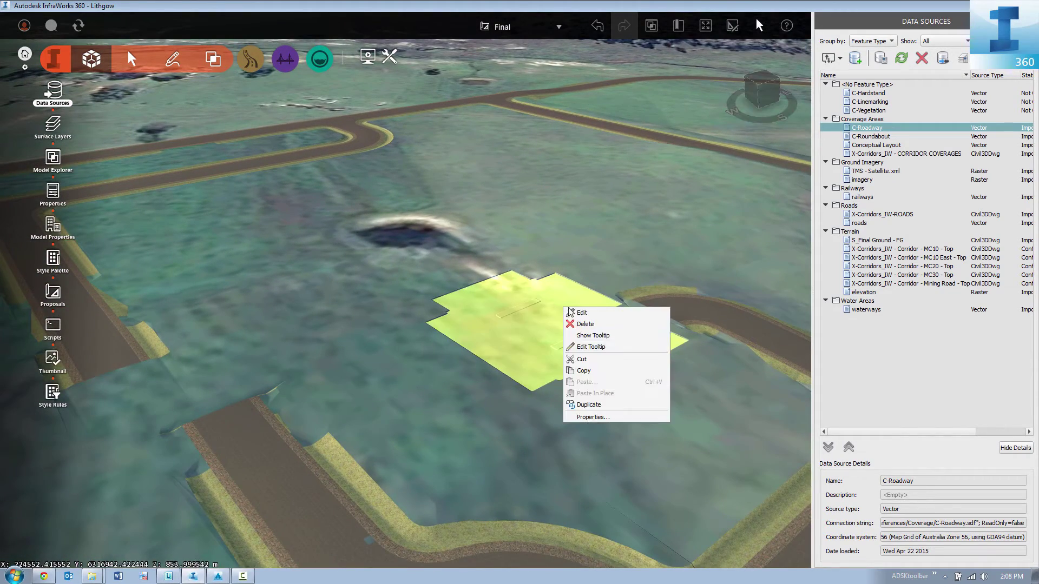
{"action": "left_click", "coordinate": [594, 417]}
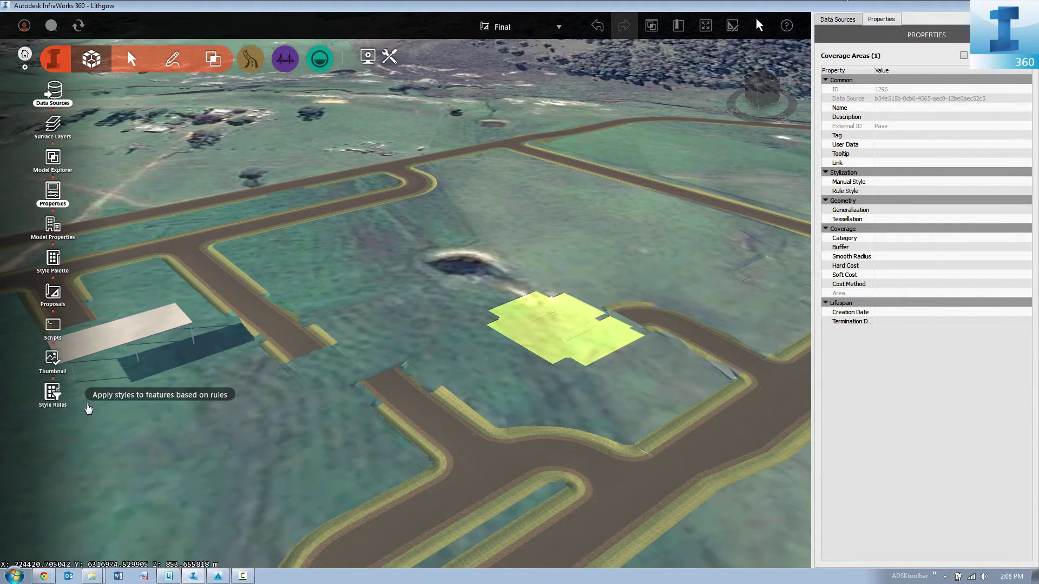
Run the Coverage Areas style rules, including Pave - Manual, to apply the pavement style to the C-Roadway coverages
{"action": "left_click", "coordinate": [57, 397]}
{"action": "left_click", "coordinate": [901, 424]}
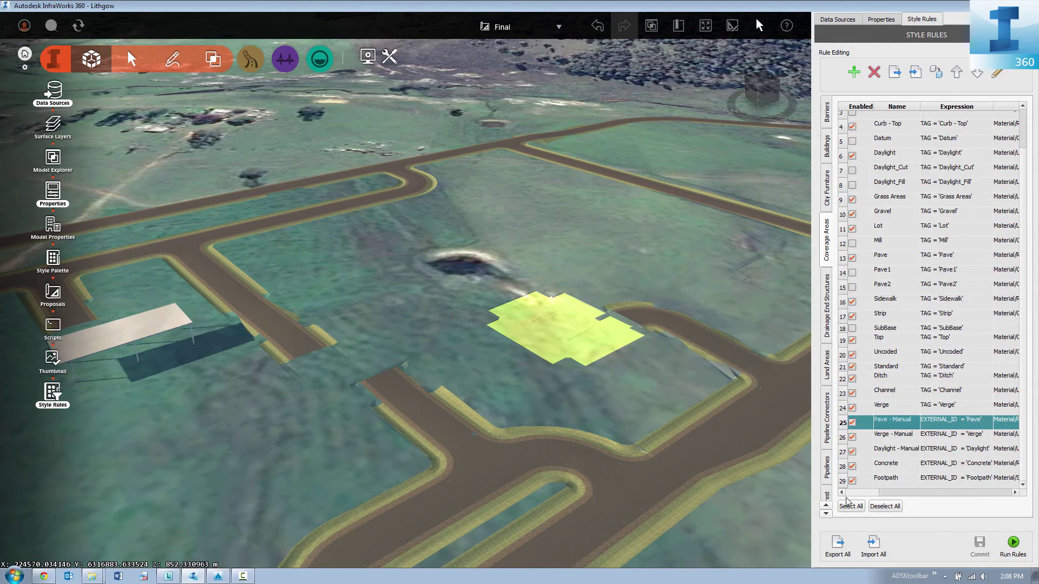
{"action": "left_click", "coordinate": [1013, 542]}
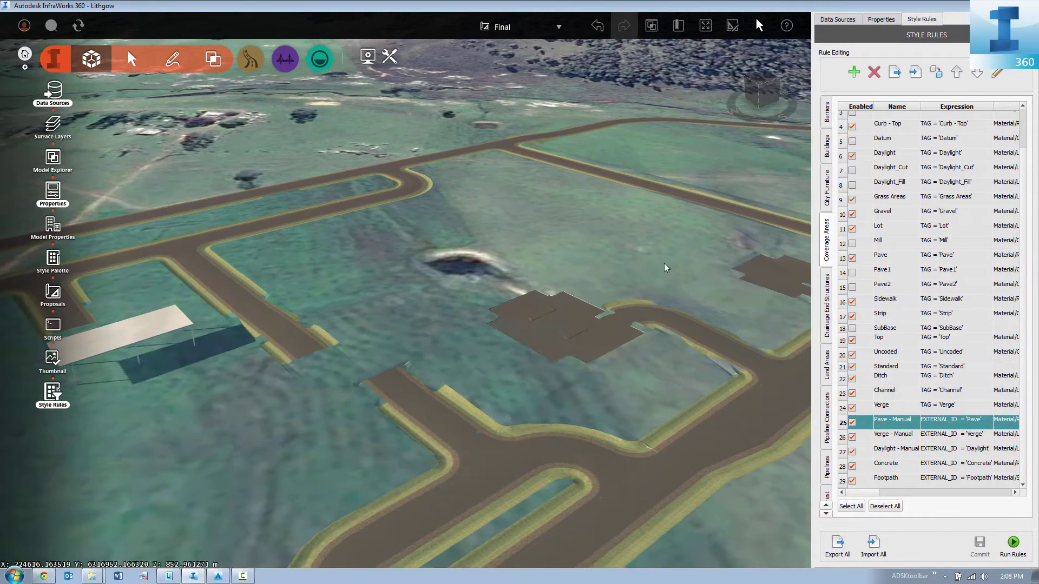
{"action": "middle_click_drag", "start_coordinate": [666, 267], "coordinate": [418, 238]}
{"action": "scroll", "coordinate": [418, 239], "scroll_direction": "up", "scroll_amount": 2}
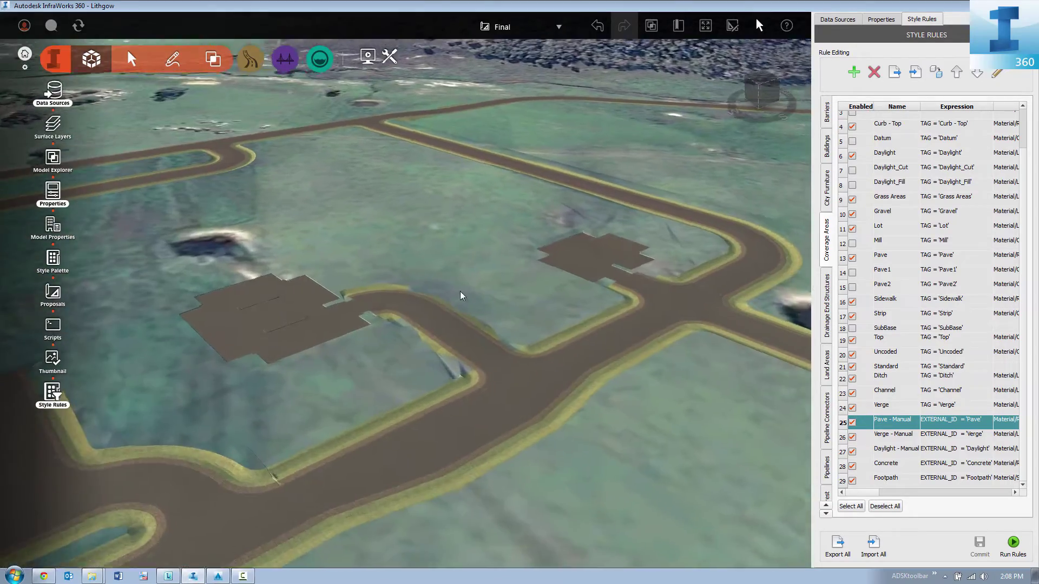
{"action": "mouse_move", "coordinate": [462, 297]}
{"action": "left_mouse_down"}
{"action": "mouse_move", "coordinate": [524, 267]}
{"action": "mouse_move", "coordinate": [361, 345]}
{"action": "mouse_move", "coordinate": [381, 403]}
{"action": "mouse_move", "coordinate": [417, 350]}
{"action": "mouse_move", "coordinate": [473, 307]}
{"action": "mouse_move", "coordinate": [476, 288]}
{"action": "left_mouse_up"}
Configure the C-Hardstand source as Coverage Areas with LAYER as its External ID, then import it and refresh the model
{"action": "left_click", "coordinate": [838, 19]}
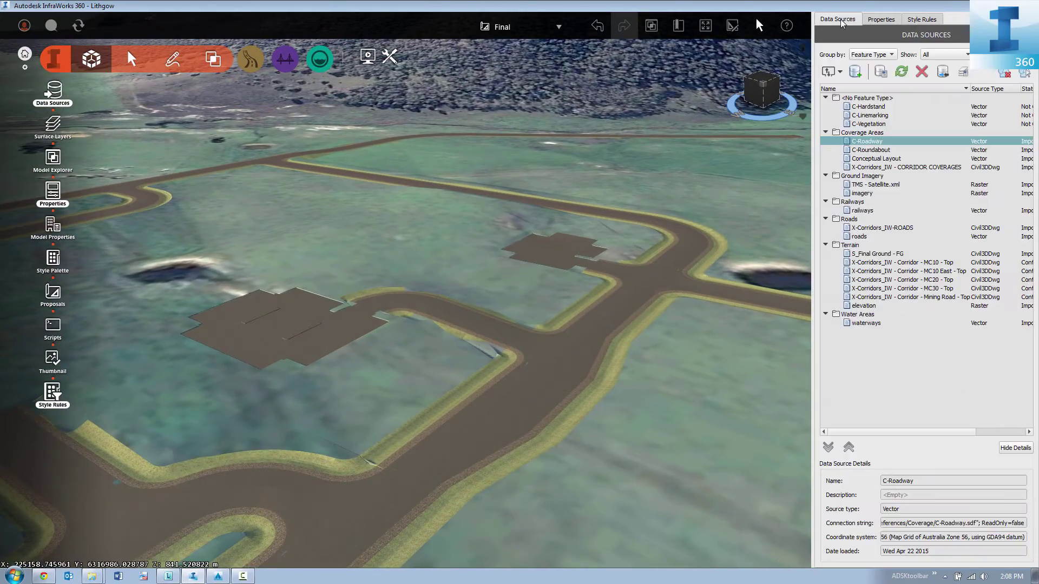
{"action": "double_click", "coordinate": [870, 107]}
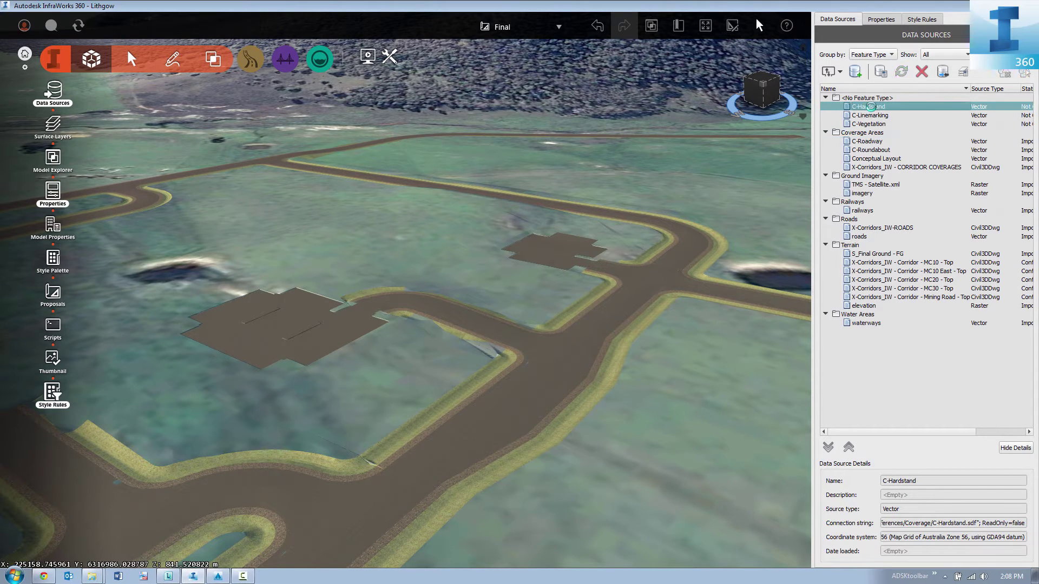
{"action": "left_click", "coordinate": [572, 102]}
{"action": "left_click", "coordinate": [504, 149]}
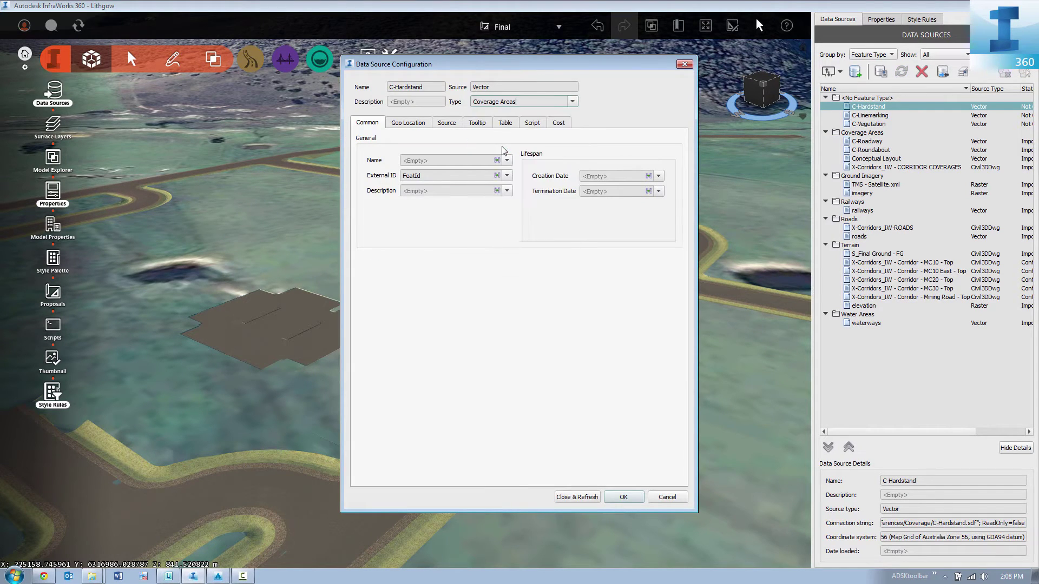
{"action": "left_click", "coordinate": [416, 123]}
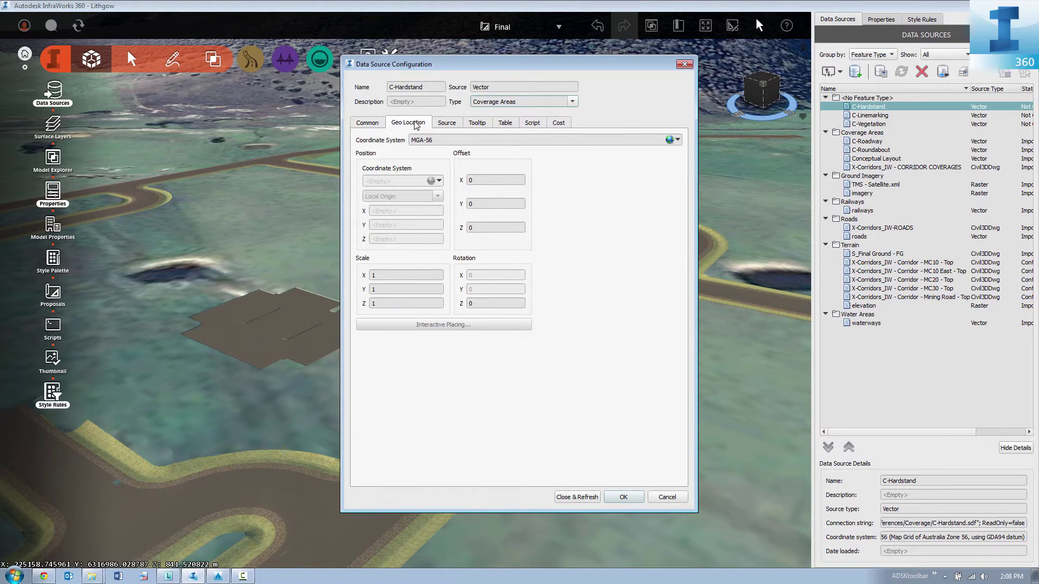
{"action": "left_click", "coordinate": [444, 128]}
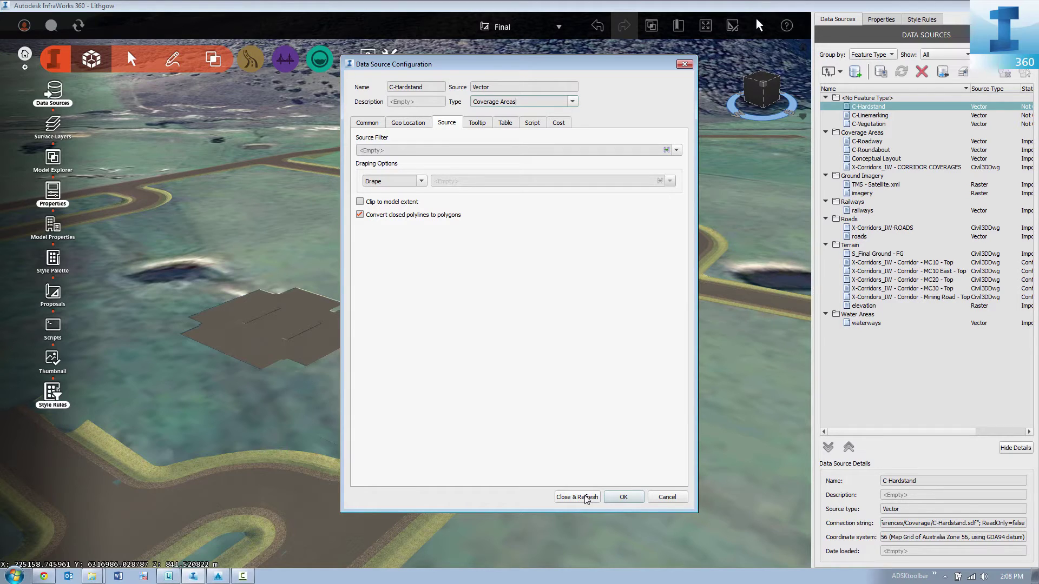
{"action": "left_click", "coordinate": [368, 123]}
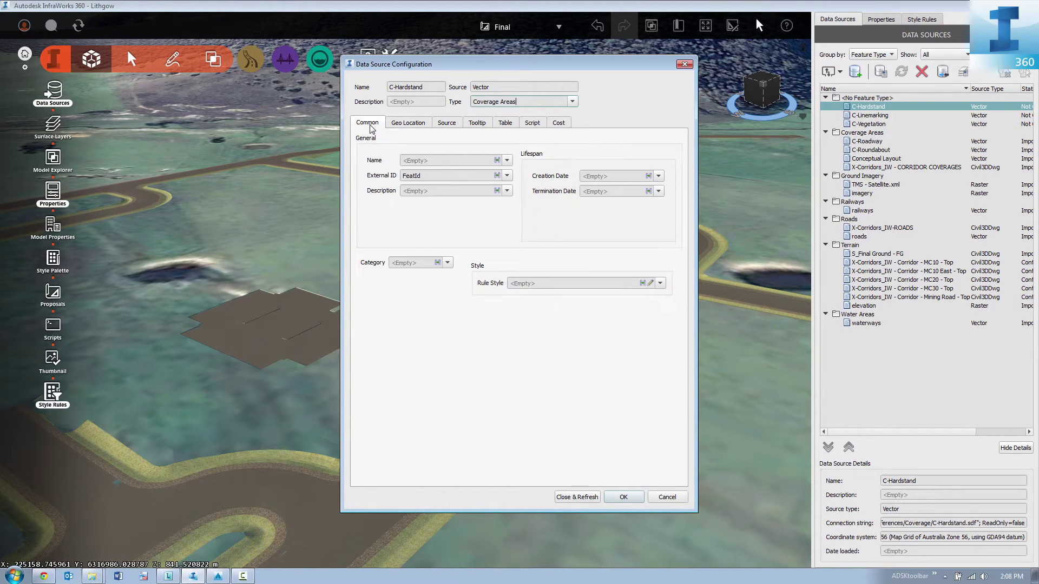
{"action": "left_click", "coordinate": [507, 175]}
{"action": "left_click", "coordinate": [421, 215]}
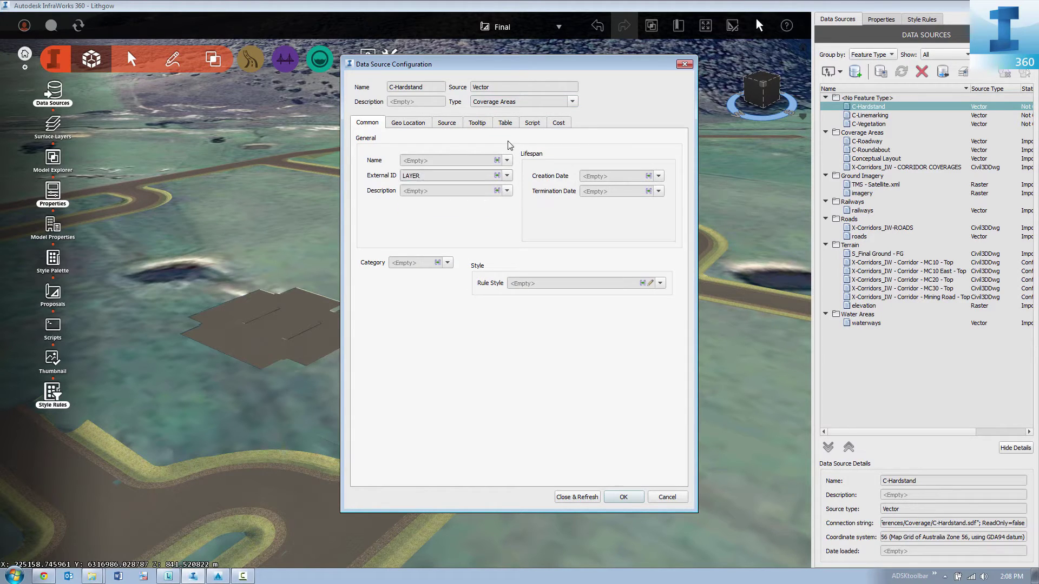
{"action": "left_click", "coordinate": [577, 496]}
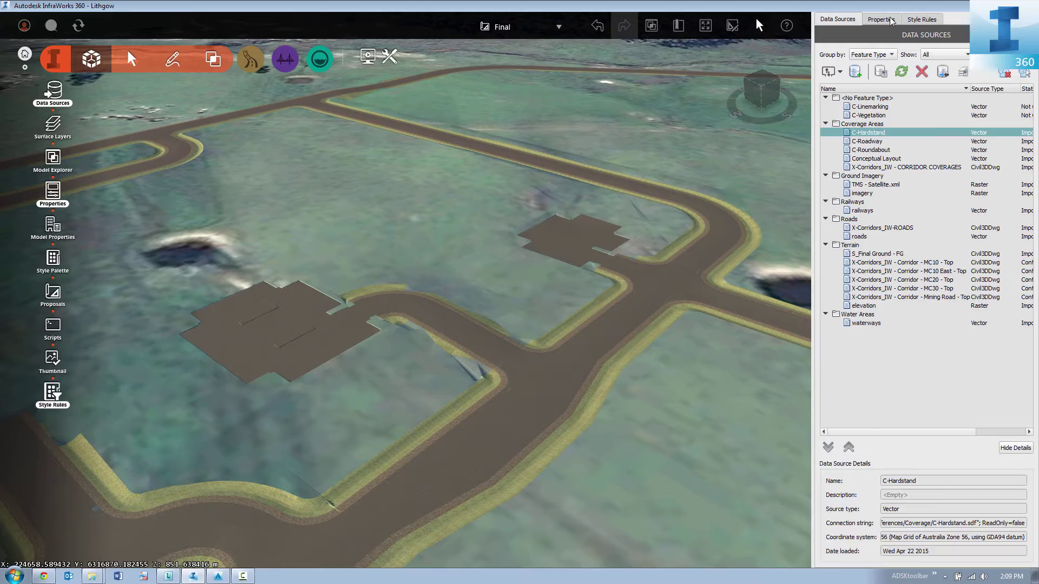
Run the Coverage Areas style rules again to style the C-Hardstand coverages, and inspect both paved pads
{"action": "left_click", "coordinate": [917, 20]}
{"action": "left_click", "coordinate": [1013, 544]}
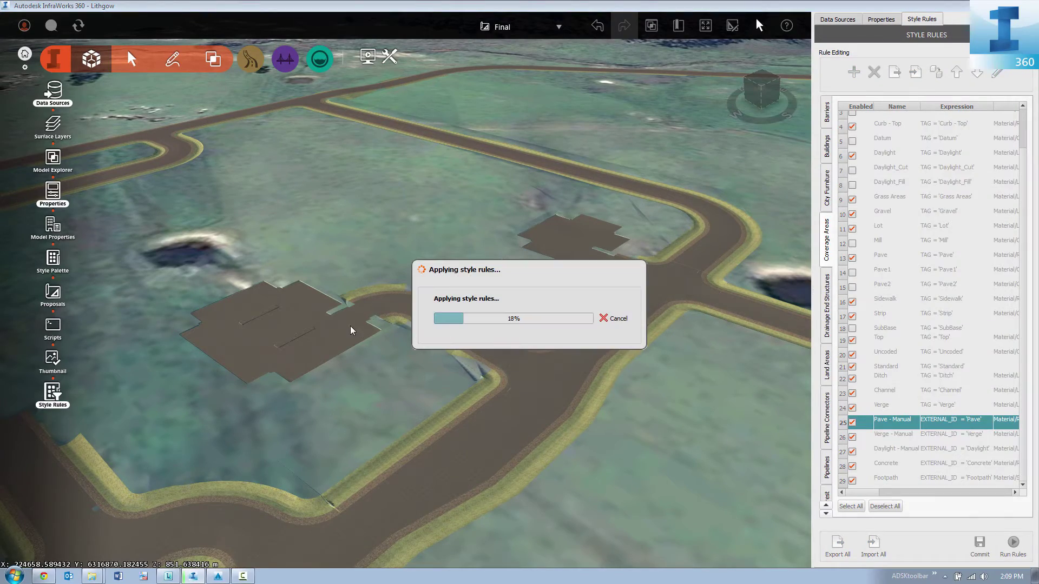
{"action": "scroll", "coordinate": [280, 311], "scroll_direction": "up", "scroll_amount": 3}
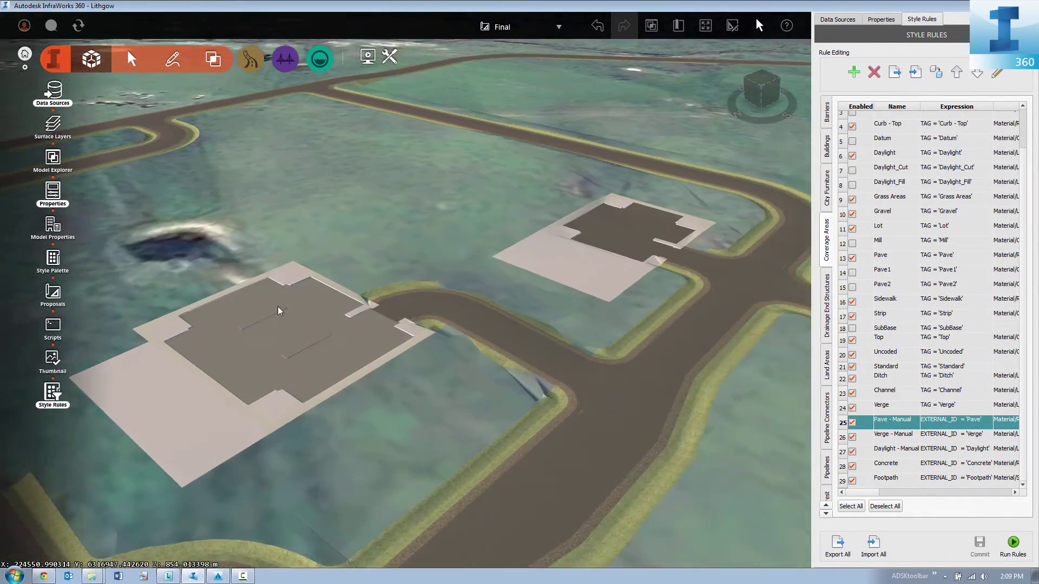
{"action": "left_click_drag", "start_coordinate": [277, 311], "coordinate": [189, 325]}
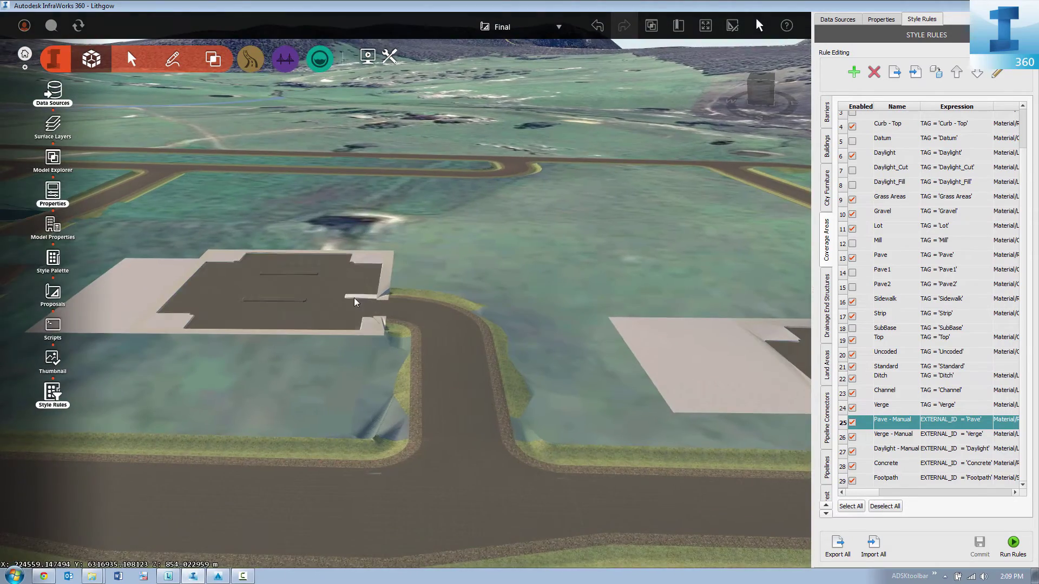
{"action": "middle_click_drag", "start_coordinate": [355, 302], "coordinate": [466, 336]}
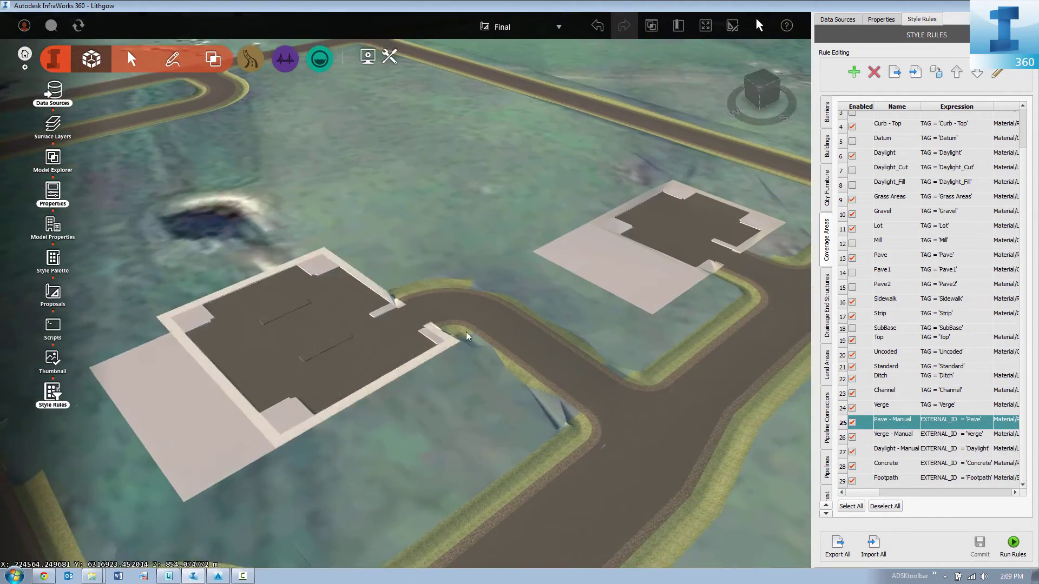
Open the configuration of the C-Vegetation data source and set its type to Coverage Areas
{"action": "left_click", "coordinate": [838, 19]}
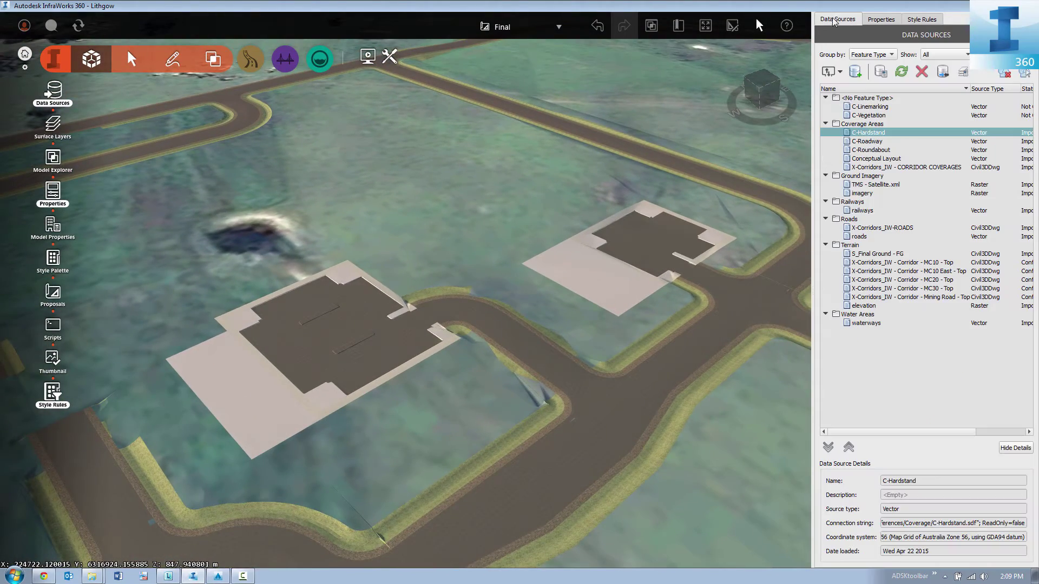
{"action": "left_click", "coordinate": [872, 108]}
{"action": "left_click", "coordinate": [873, 114]}
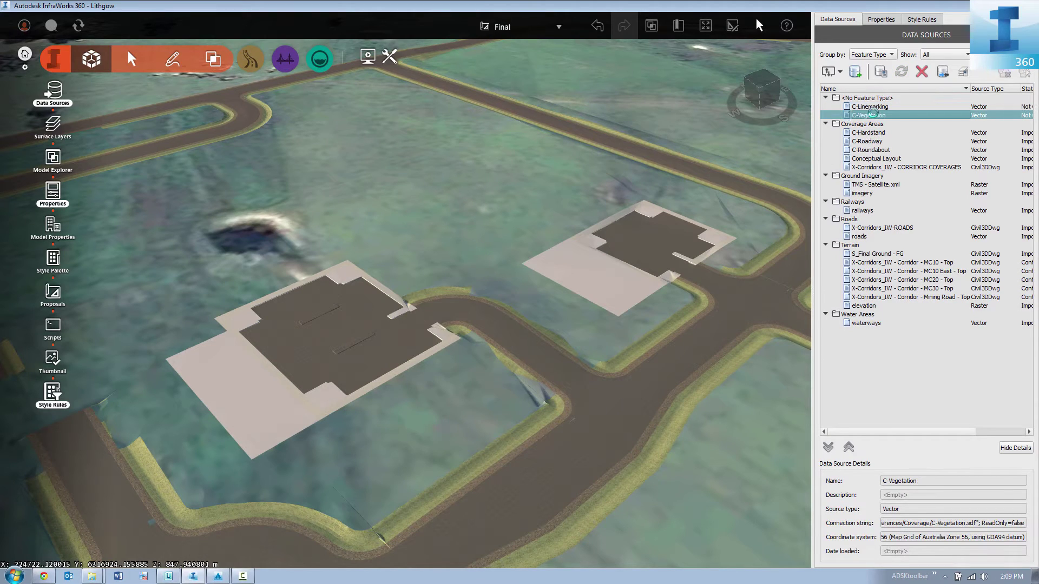
{"action": "left_click", "coordinate": [572, 102]}
{"action": "left_click", "coordinate": [501, 147]}
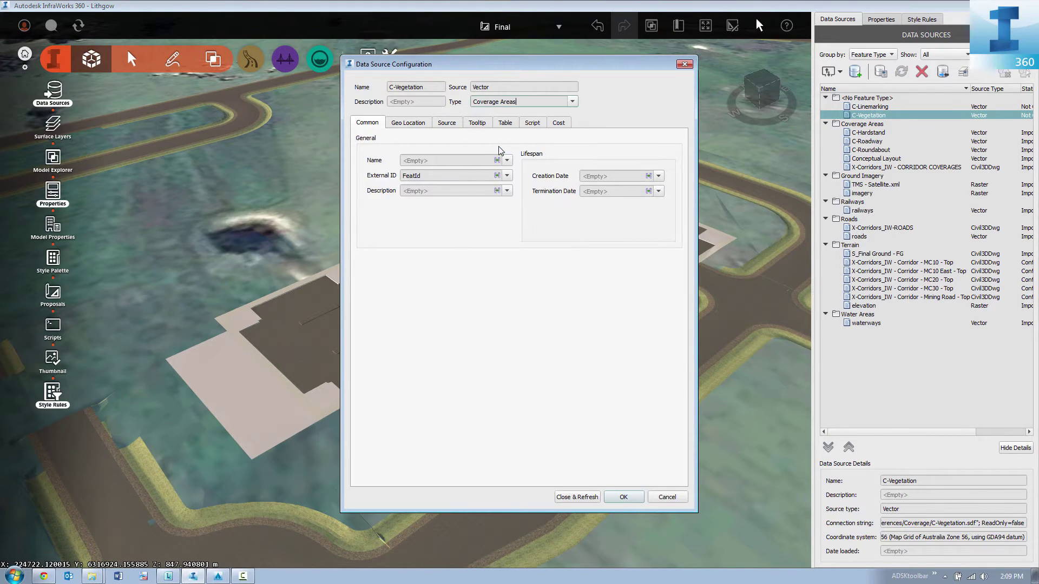
Assign the manicured grass material from Material/Land Cover as the style of the C-Vegetation source
{"action": "left_click", "coordinate": [652, 283]}
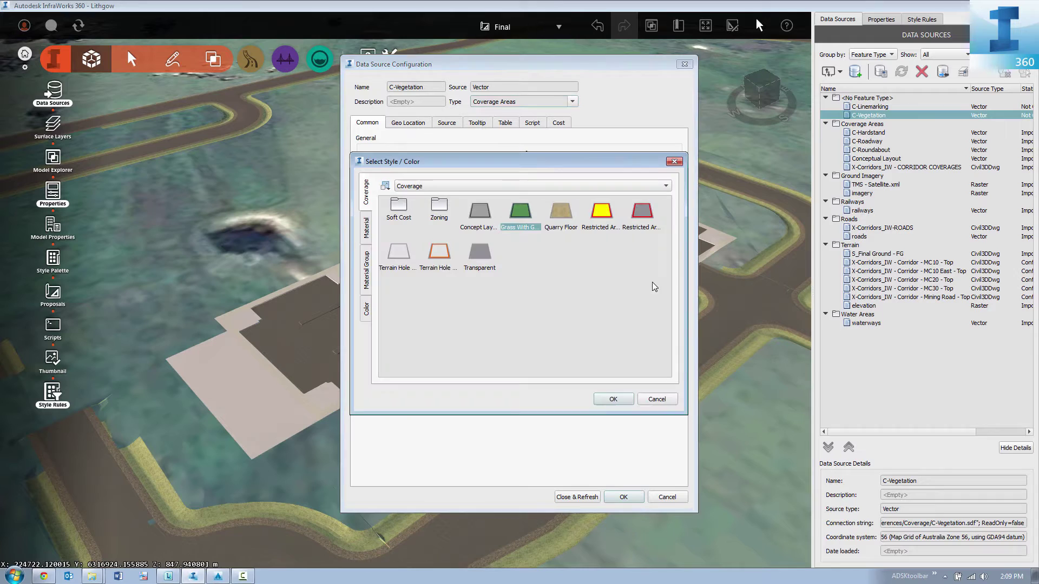
{"action": "left_click", "coordinate": [367, 228]}
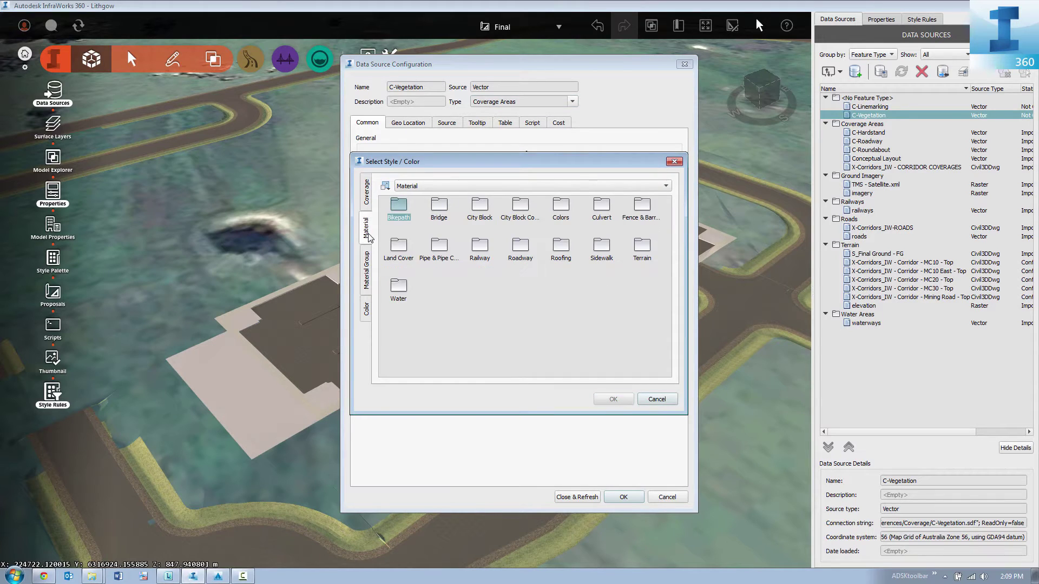
{"action": "double_click", "coordinate": [398, 246]}
{"action": "left_click", "coordinate": [632, 259]}
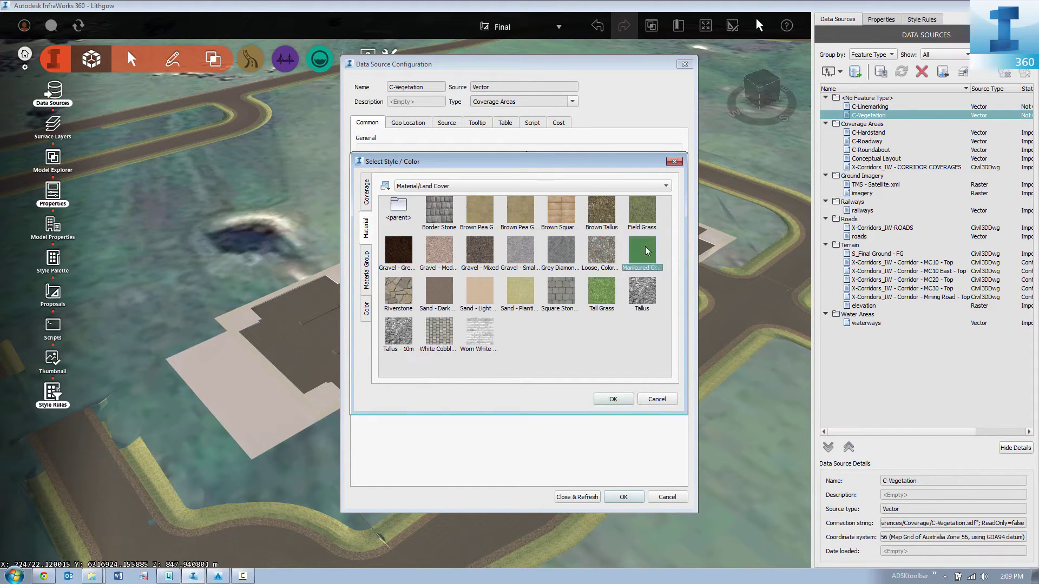
{"action": "left_click", "coordinate": [627, 399]}
Check C-Vegetation's MGA-56 coordinate system and source options, import it with a model refresh, and inspect the planted areas on the paved pads
{"action": "left_click", "coordinate": [426, 127]}
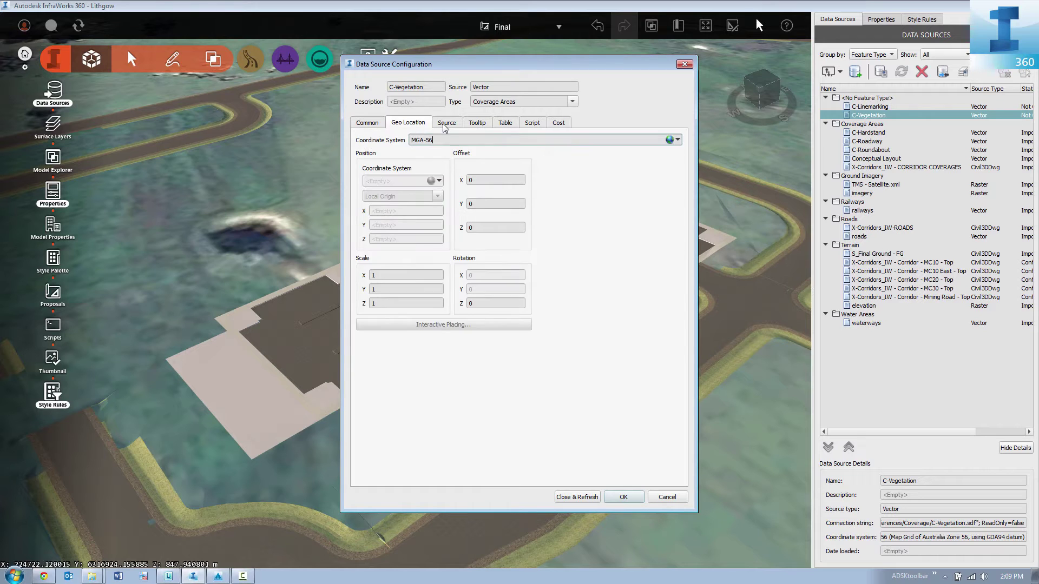
{"action": "left_click", "coordinate": [447, 123]}
{"action": "left_click", "coordinate": [578, 497]}
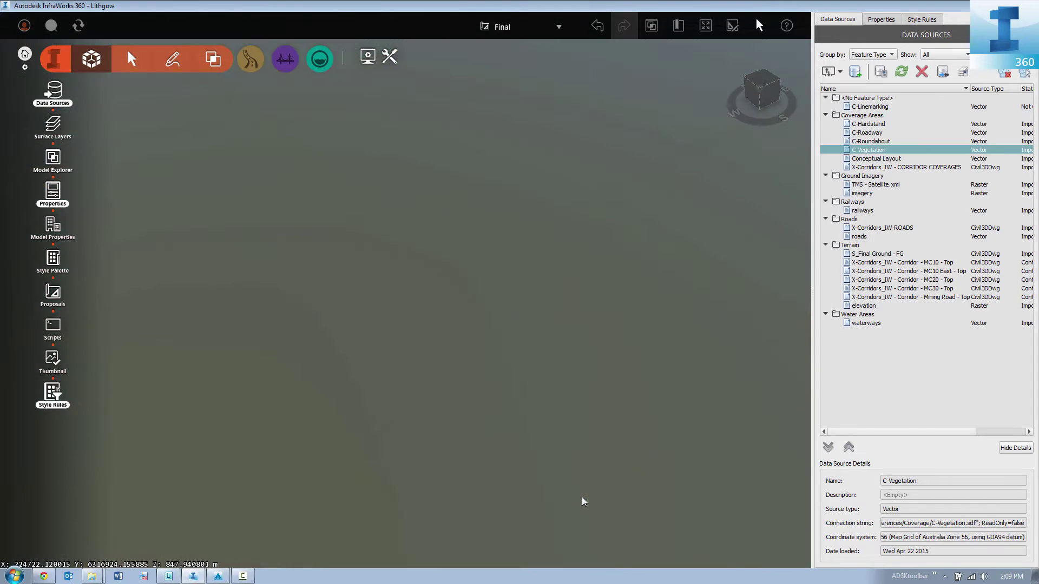
{"action": "scroll", "coordinate": [542, 455], "scroll_direction": "down", "scroll_amount": 5}
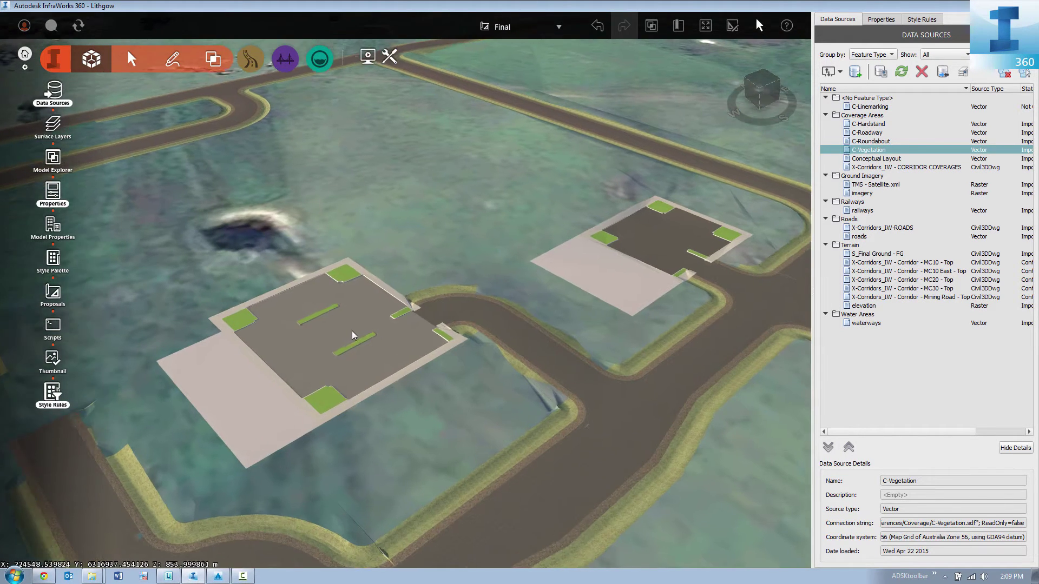
{"action": "scroll", "coordinate": [351, 335], "scroll_direction": "up", "scroll_amount": 1}
{"action": "left_click_drag", "start_coordinate": [399, 352], "coordinate": [385, 348]}
{"action": "scroll", "coordinate": [309, 359], "scroll_direction": "up", "scroll_amount": 2}
{"action": "middle_click_drag", "start_coordinate": [309, 360], "coordinate": [452, 336]}
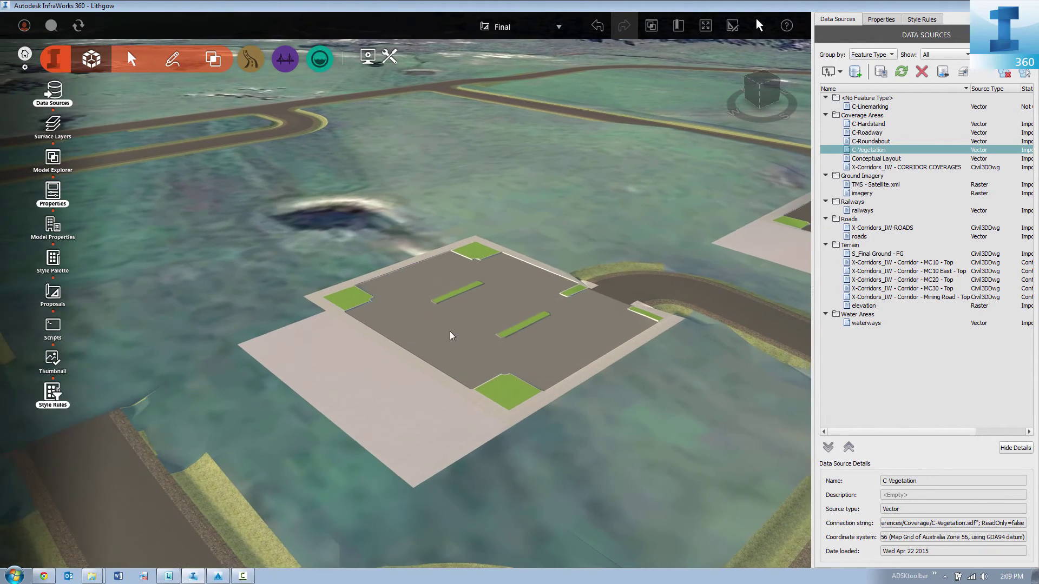
Configure the C-Linemarking source as Coverage Areas, check its coordinate system, and turn off converting closed polylines to polygons
{"action": "double_click", "coordinate": [878, 107]}
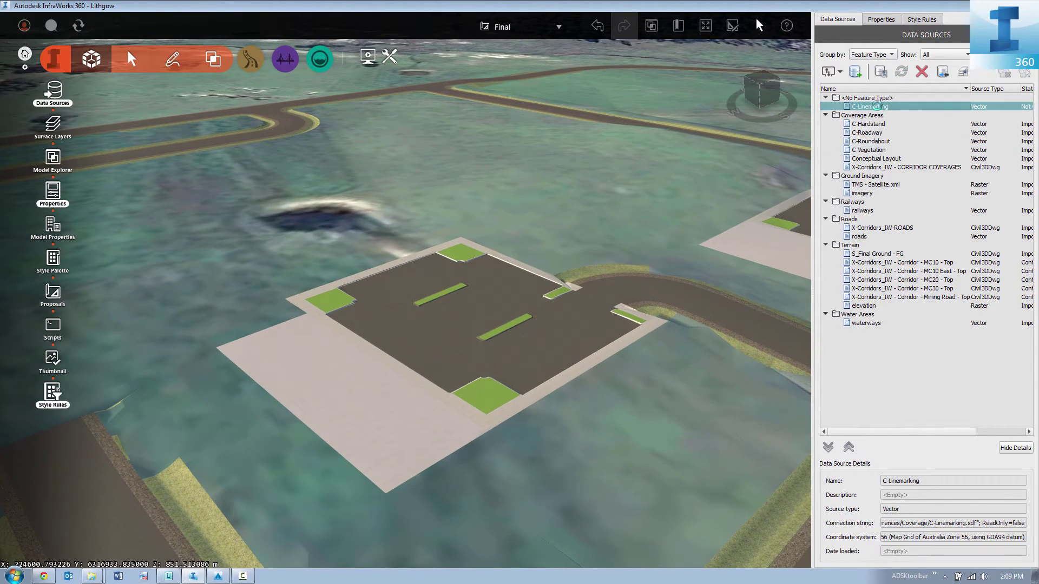
{"action": "left_click", "coordinate": [572, 102]}
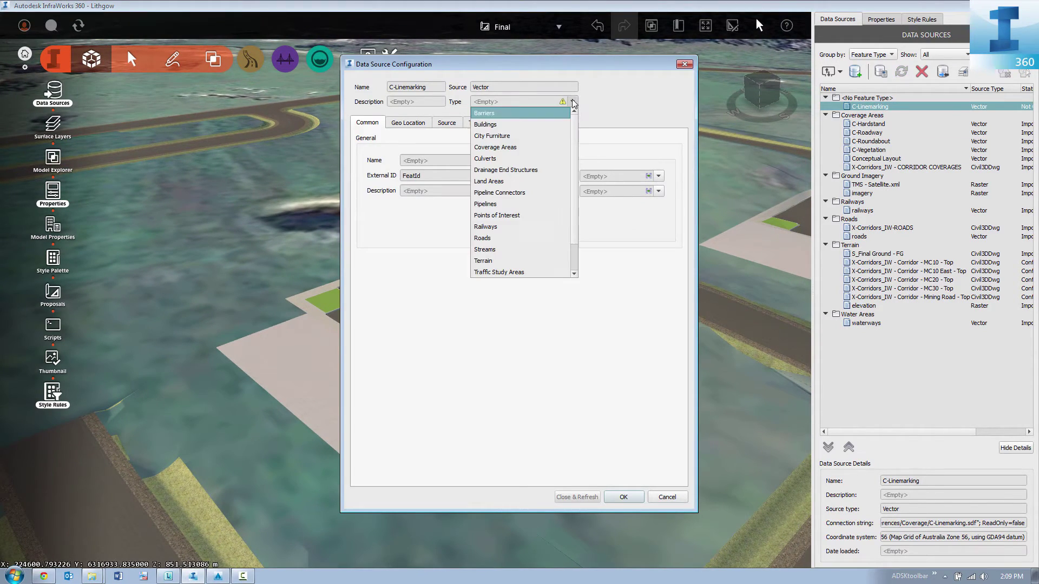
{"action": "left_click", "coordinate": [503, 148]}
{"action": "left_click", "coordinate": [409, 124]}
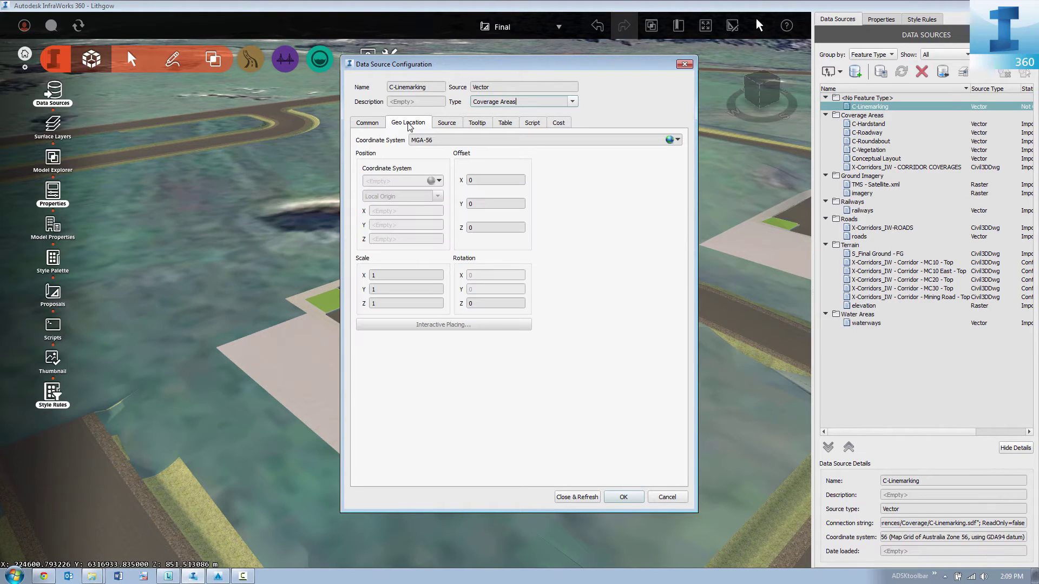
{"action": "left_click", "coordinate": [446, 123]}
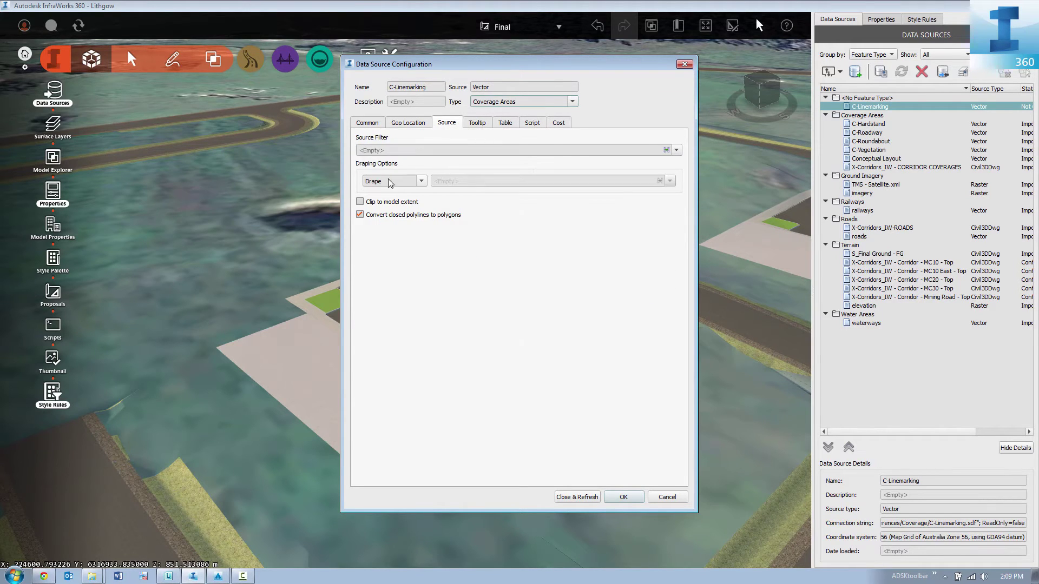
{"action": "left_click", "coordinate": [368, 216]}
Set the Manual Style of the C-Linemarking source to Material/Colors/White Alpha50
{"action": "left_click", "coordinate": [478, 124]}
{"action": "left_click", "coordinate": [504, 124]}
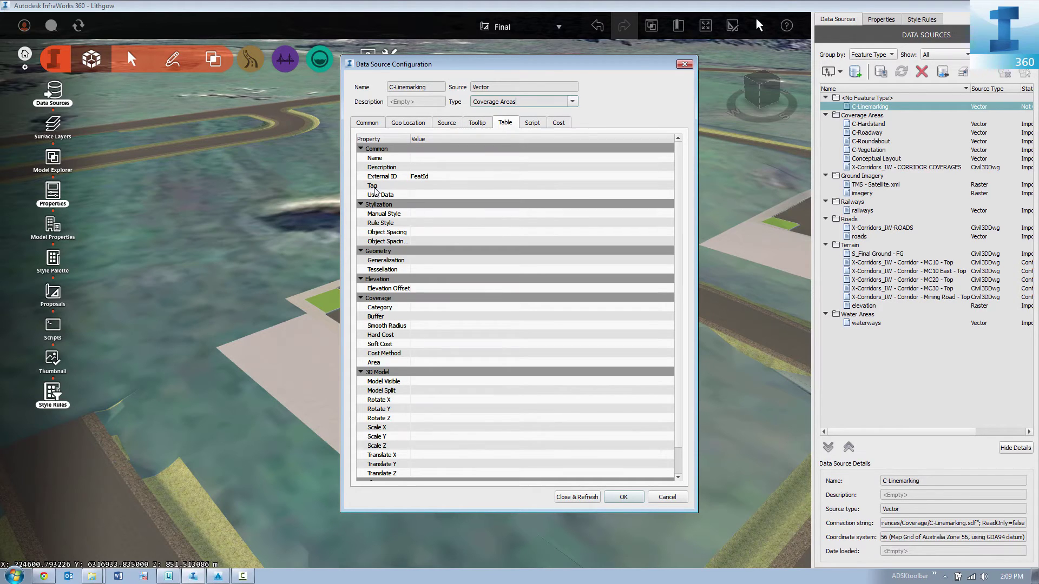
{"action": "left_click", "coordinate": [429, 213]}
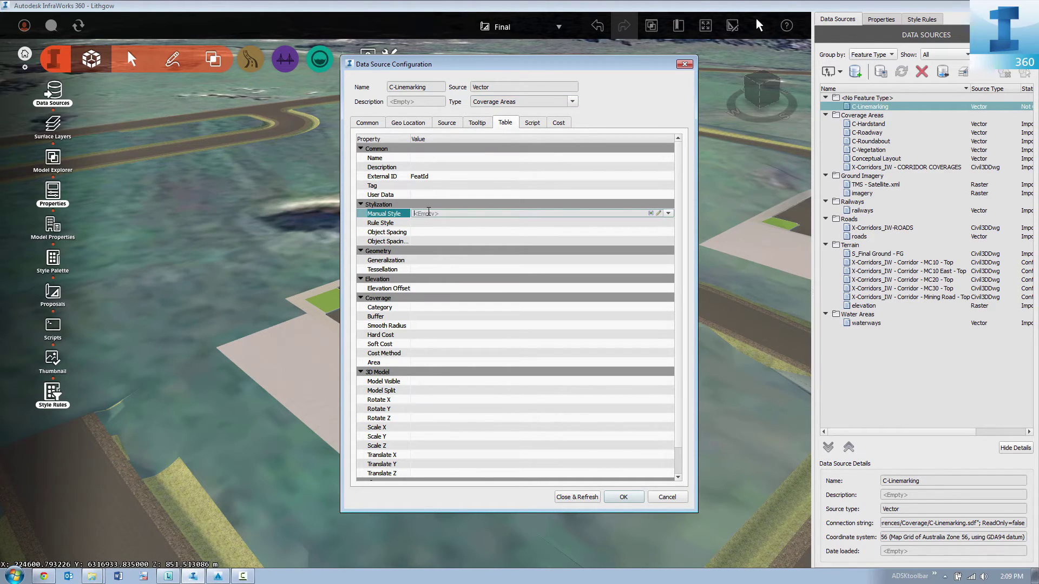
{"action": "left_click", "coordinate": [664, 213]}
{"action": "left_click", "coordinate": [372, 239]}
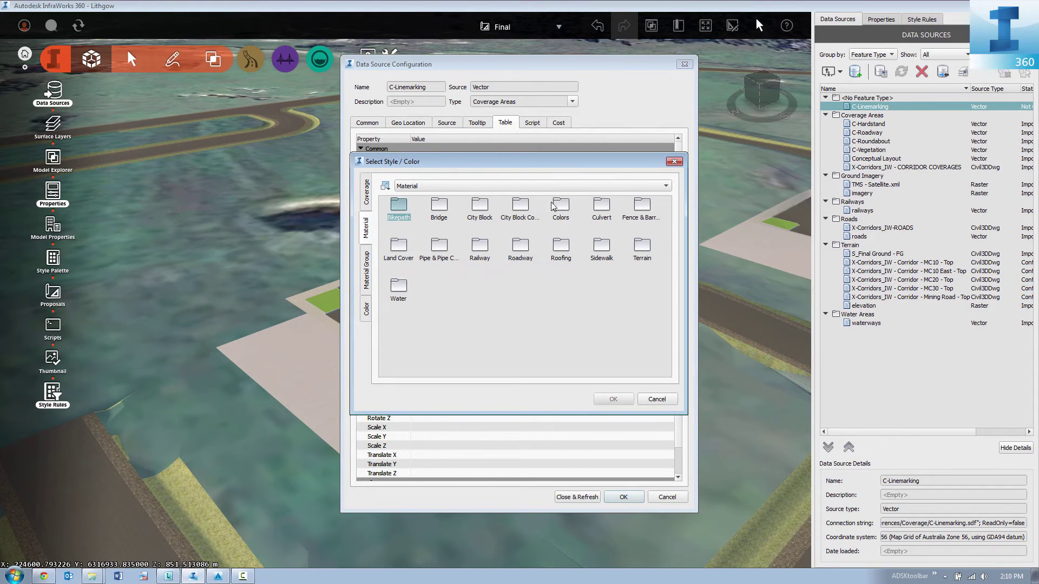
{"action": "double_click", "coordinate": [562, 208]}
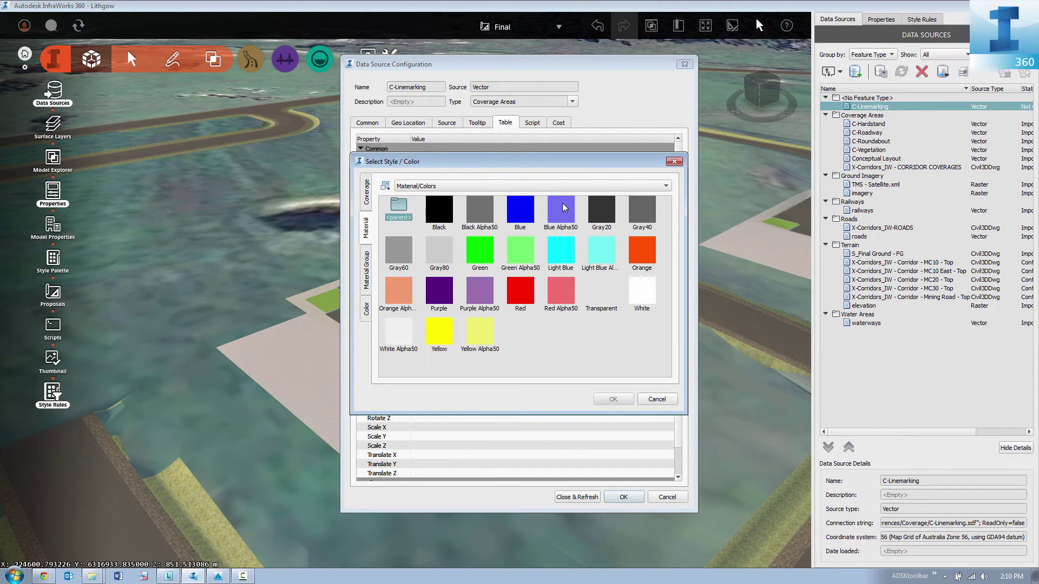
{"action": "double_click", "coordinate": [394, 338]}
Give C-Linemarking a Generalization of 0.1 m, an Elevation Offset of 1 m and a Buffer of 0.08 m, and import it with a refresh
{"action": "left_click", "coordinate": [419, 260]}
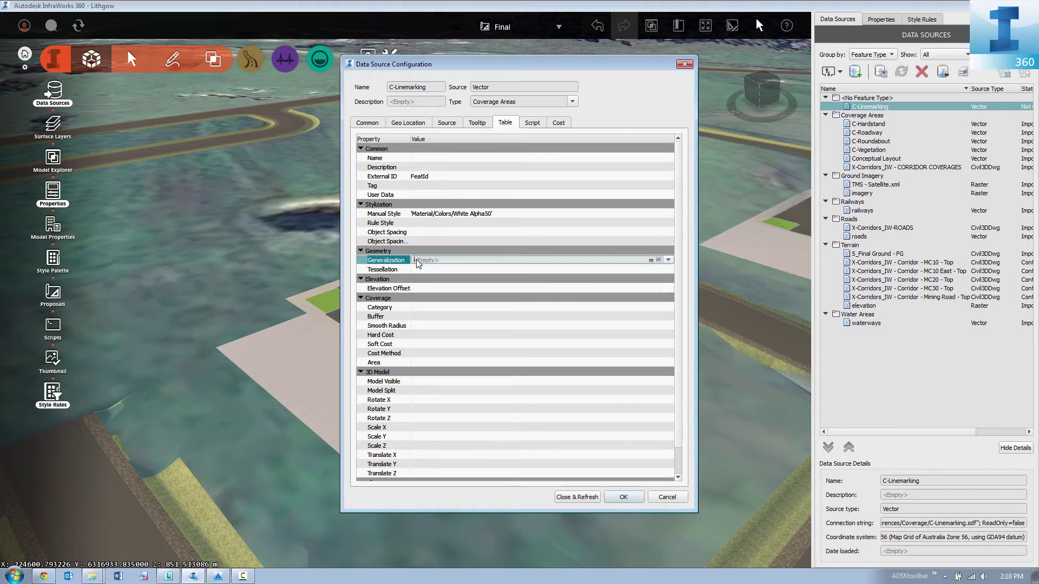
{"action": "type", "text": "0.1"}
{"action": "key", "text": "Return"}
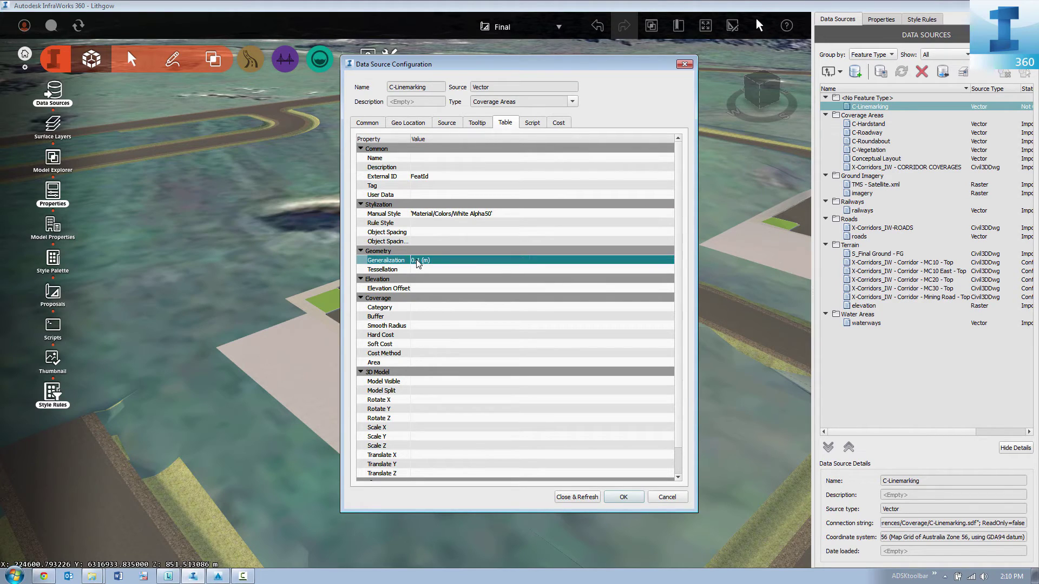
{"action": "left_click", "coordinate": [425, 292]}
{"action": "type", "text": "1"}
{"action": "key", "text": "Return"}
{"action": "left_click", "coordinate": [424, 317]}
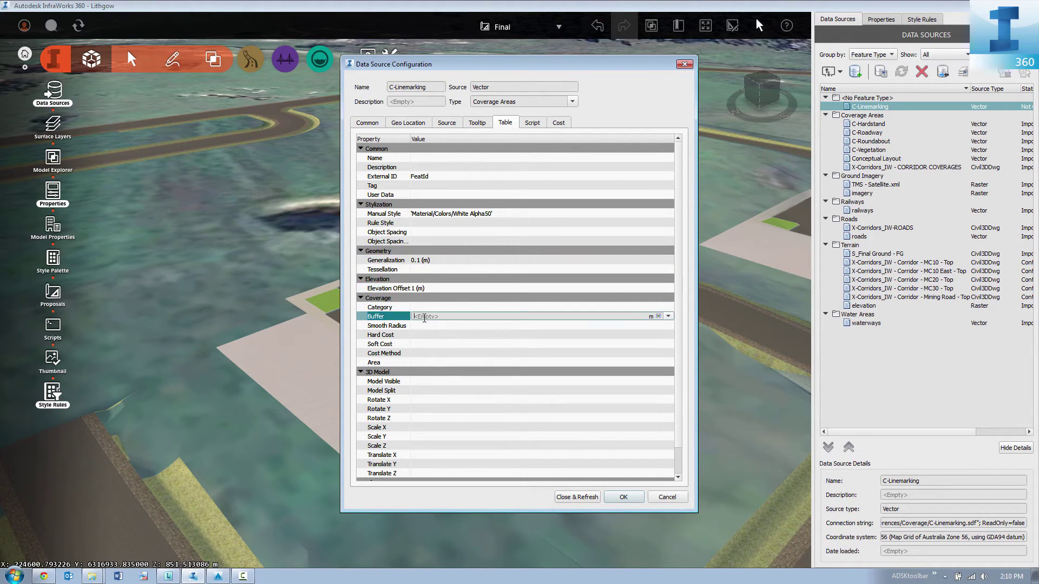
{"action": "key", "text": "Return"}
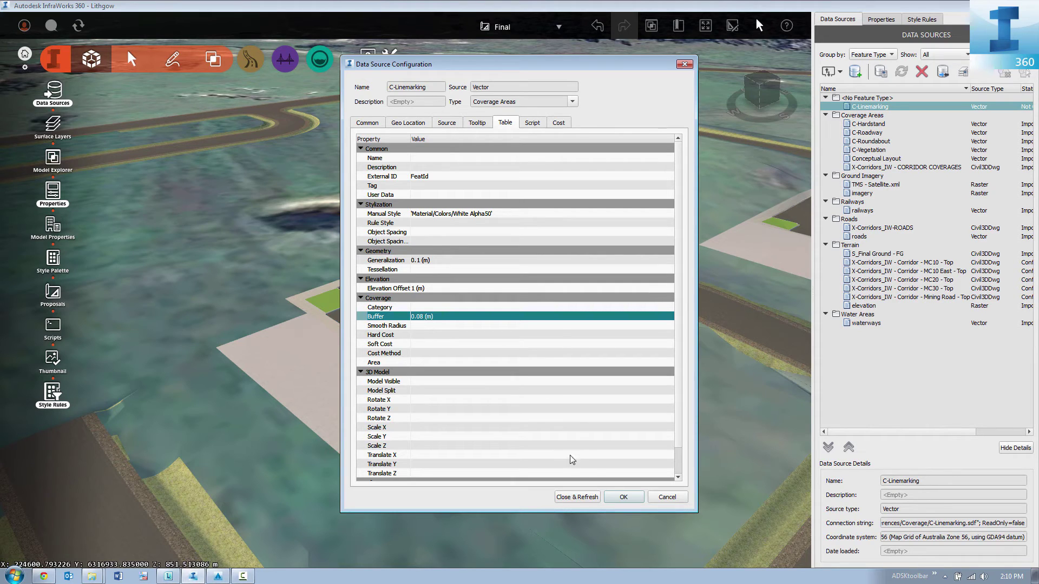
{"action": "left_click", "coordinate": [577, 497]}
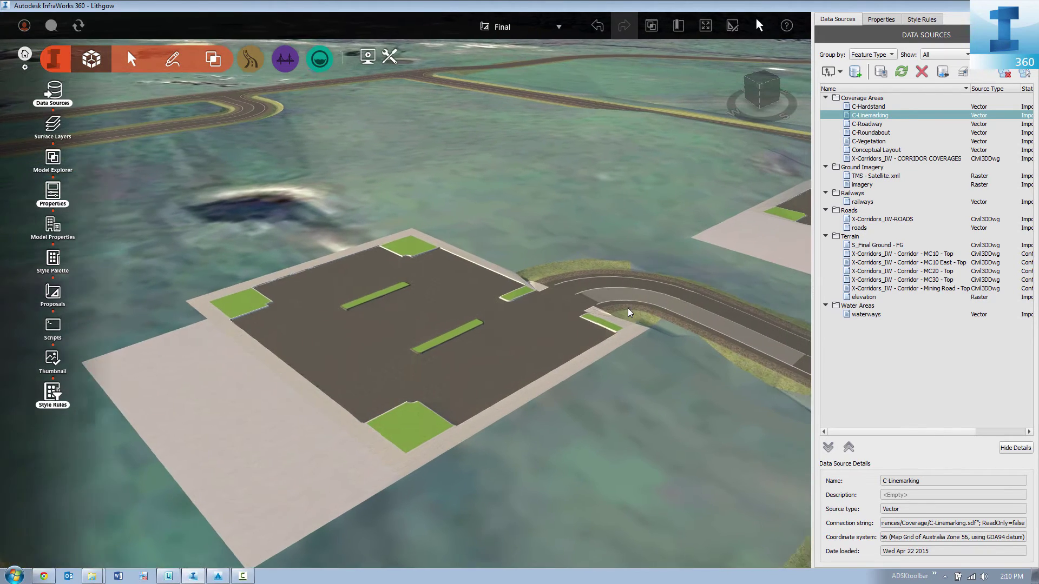
Raise C-Linemarking above C-Vegetation and C-Roadway to the head of the Ground Imagery & Coverages surface layers
{"action": "left_click_drag", "start_coordinate": [630, 313], "coordinate": [387, 300]}
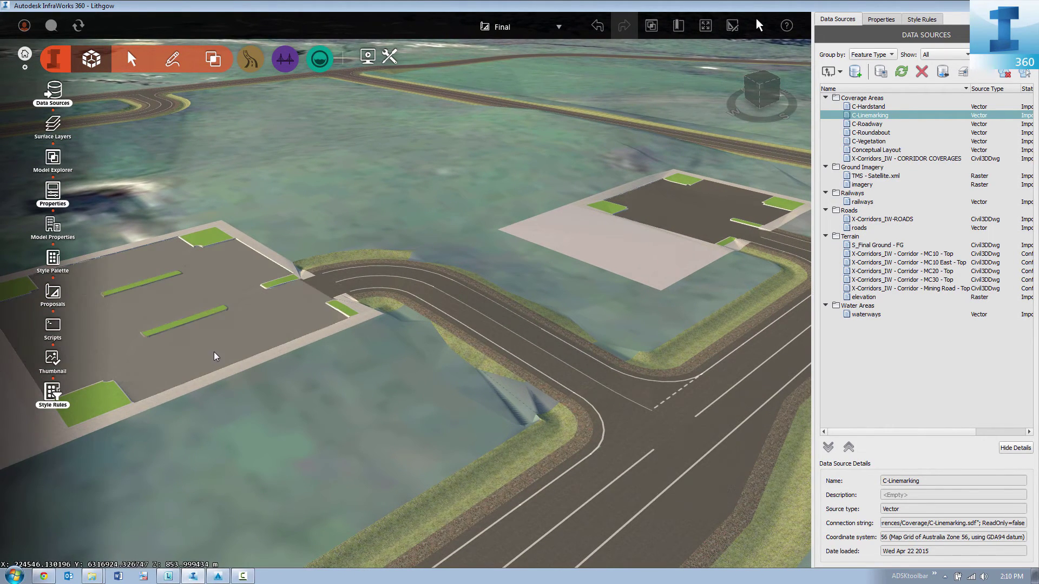
{"action": "left_click", "coordinate": [53, 124]}
{"action": "left_click", "coordinate": [470, 216]}
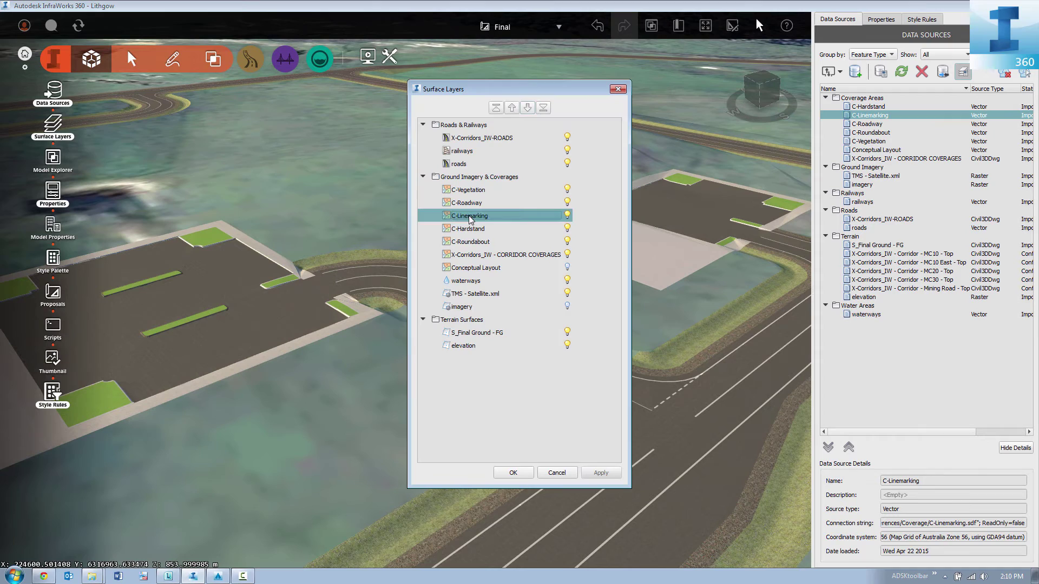
{"action": "left_click", "coordinate": [512, 108]}
{"action": "left_click", "coordinate": [512, 108]}
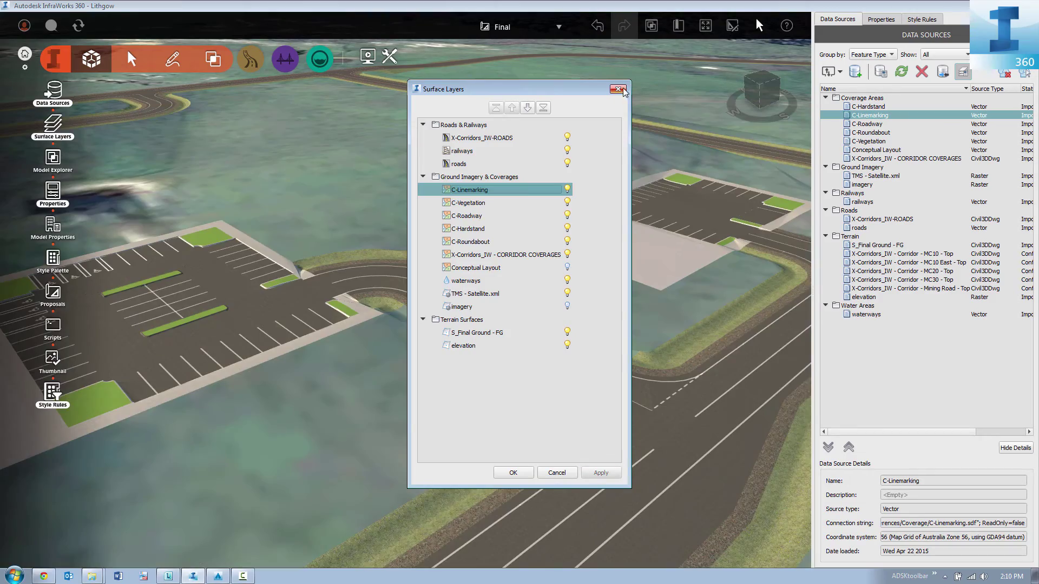
{"action": "left_click", "coordinate": [623, 90]}
Examine the linemarking in both car parks and along the connecting roads from several angles
{"action": "middle_click_drag", "start_coordinate": [255, 283], "coordinate": [374, 336]}
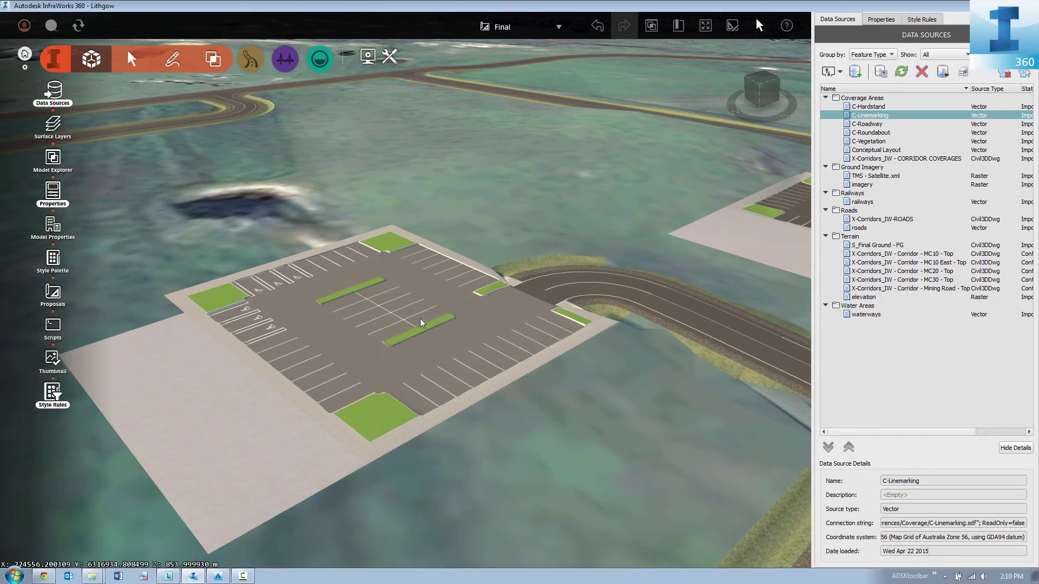
{"action": "scroll", "coordinate": [355, 338], "scroll_direction": "up", "scroll_amount": 3}
{"action": "left_click_drag", "start_coordinate": [355, 338], "coordinate": [214, 387]}
{"action": "left_click_drag", "start_coordinate": [373, 270], "coordinate": [326, 268]}
{"action": "scroll", "coordinate": [326, 267], "scroll_direction": "down", "scroll_amount": 4}
{"action": "middle_click_drag", "start_coordinate": [642, 354], "coordinate": [485, 231]}
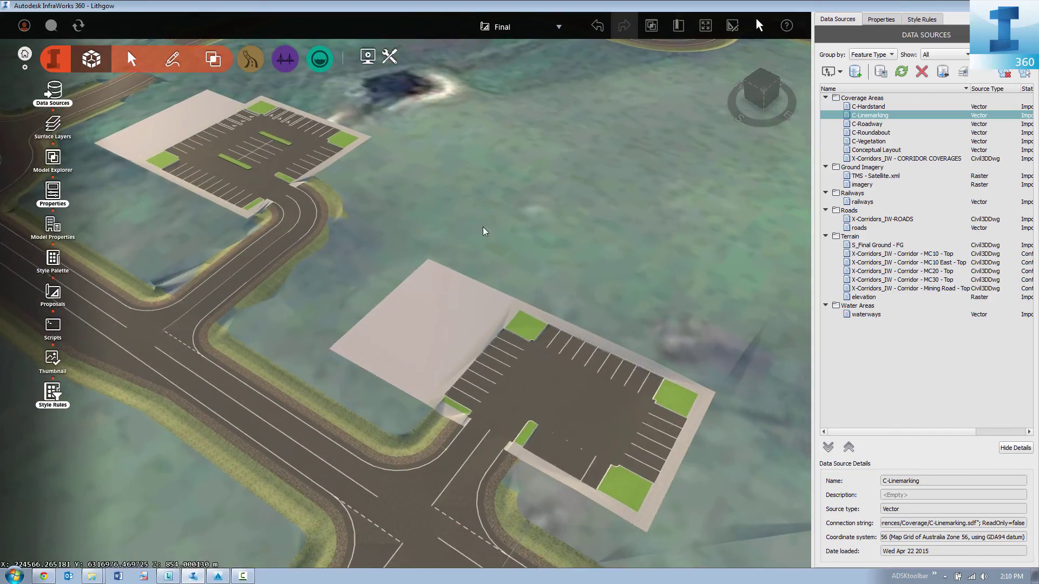
{"action": "left_click_drag", "start_coordinate": [485, 232], "coordinate": [487, 341]}
{"action": "scroll", "coordinate": [488, 341], "scroll_direction": "down", "scroll_amount": 3}
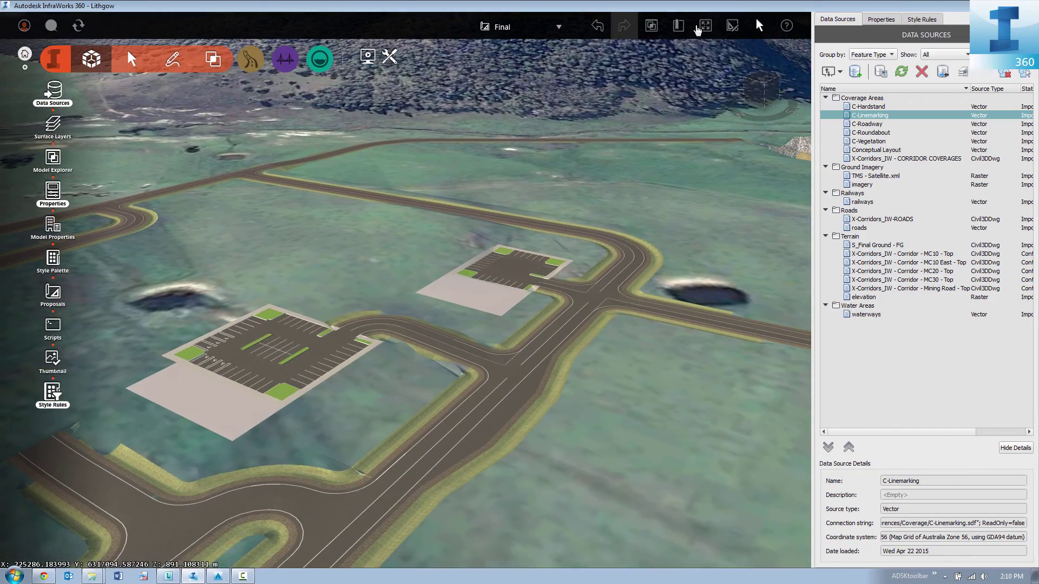
Restore a bookmarked overview of the whole site and close the docked side panels
{"action": "left_click", "coordinate": [679, 27]}
{"action": "left_click", "coordinate": [618, 133]}
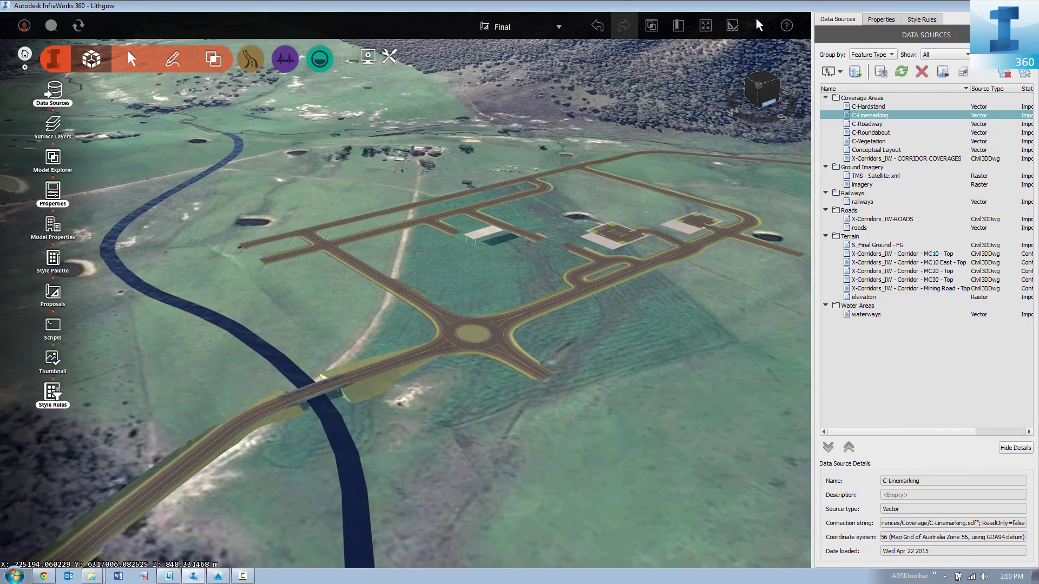
{"action": "left_click", "coordinate": [1030, 21]}
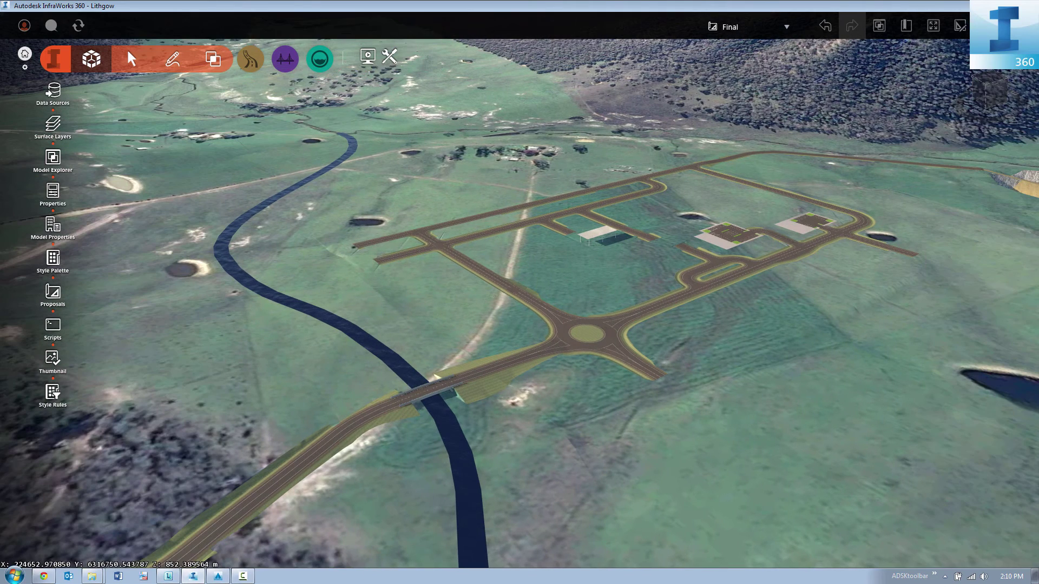